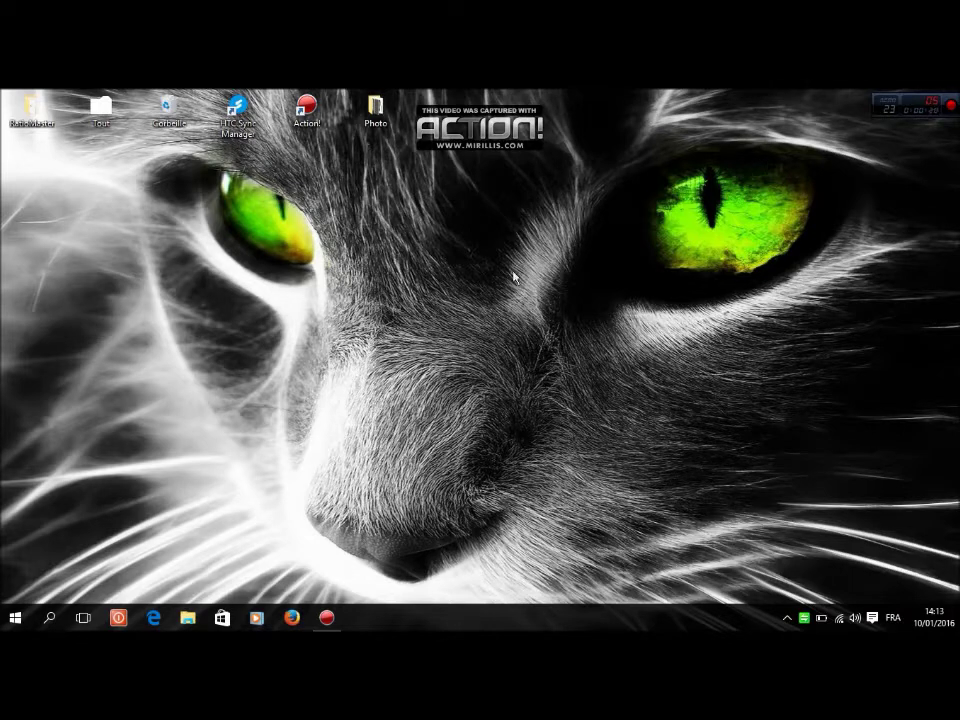
Open Firefox, postpone the default-browser choice, close the MSN tab and search Google for "ratiomaster"
{"action": "left_click", "coordinate": [292, 618]}
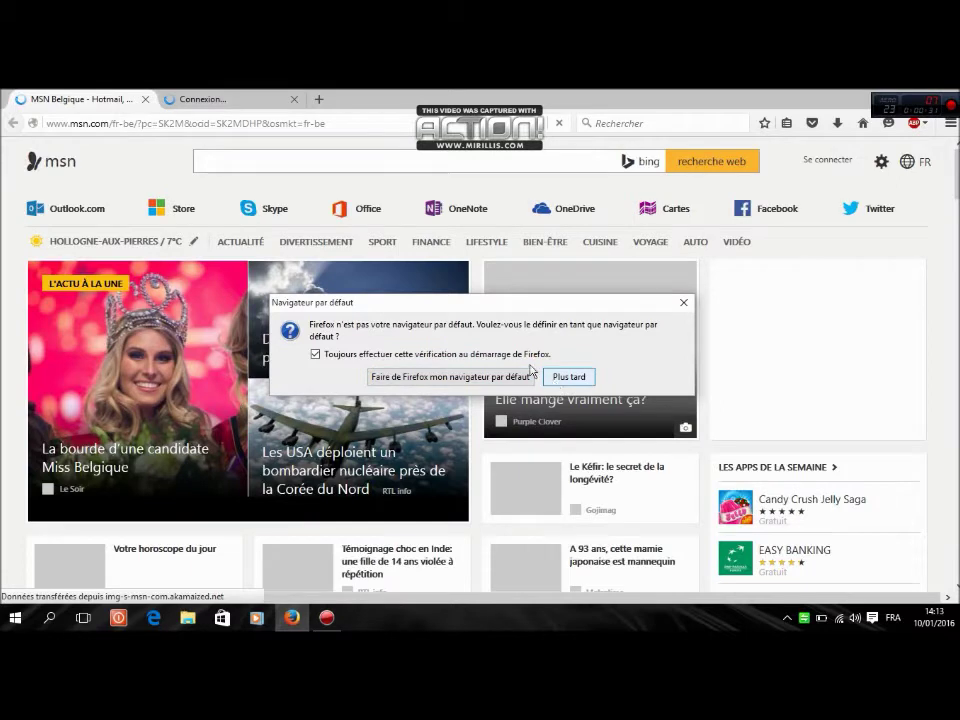
{"action": "left_click", "coordinate": [555, 383]}
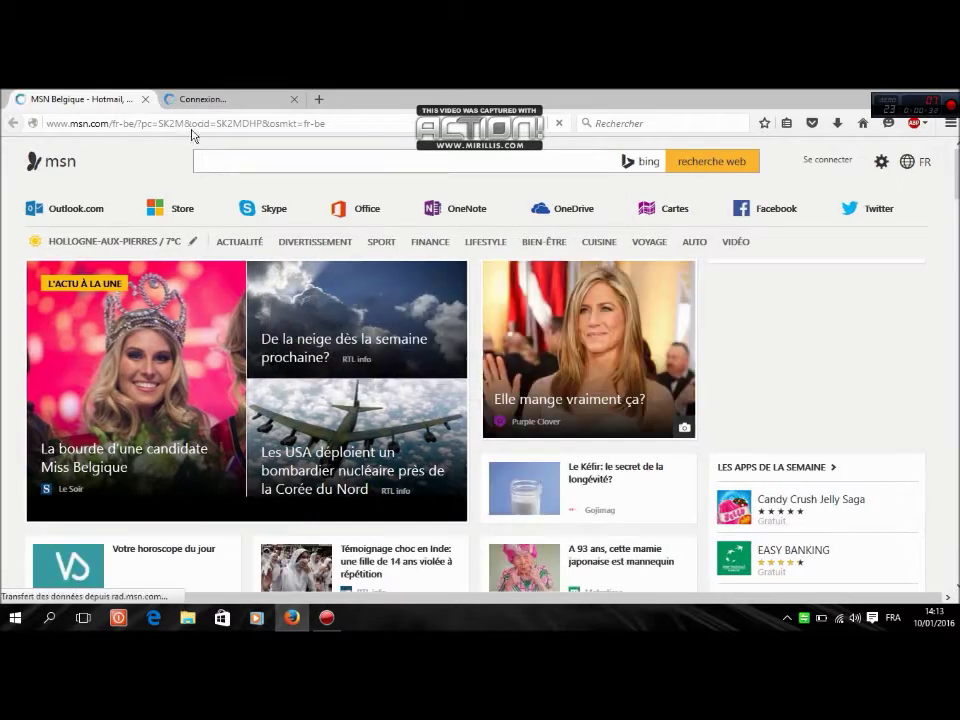
{"action": "left_click", "coordinate": [142, 99]}
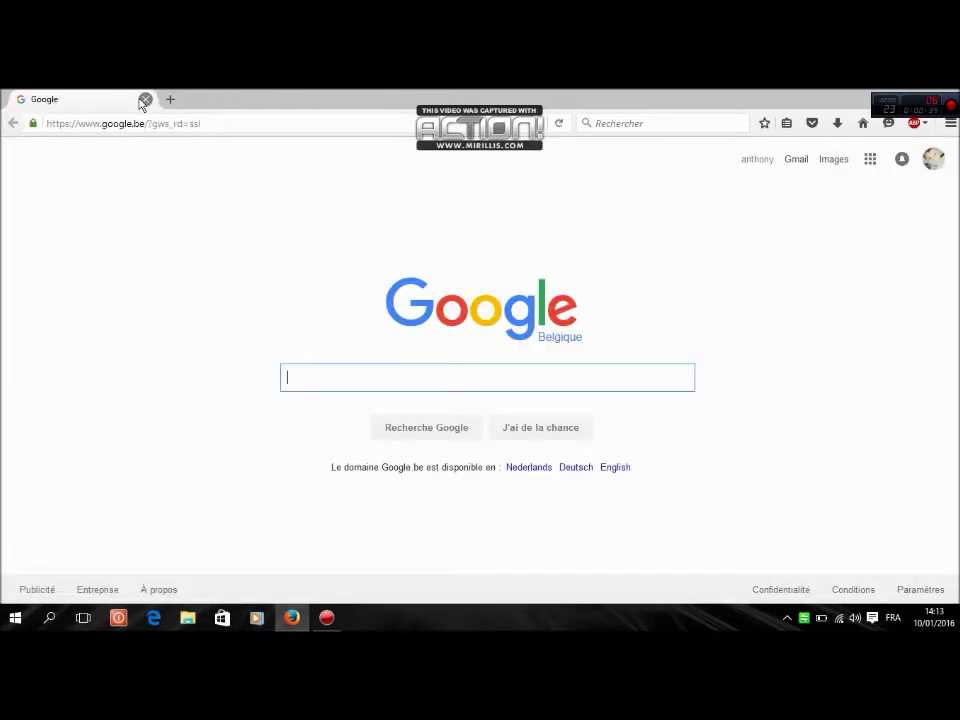
{"action": "type", "text": "ratiomaster"}
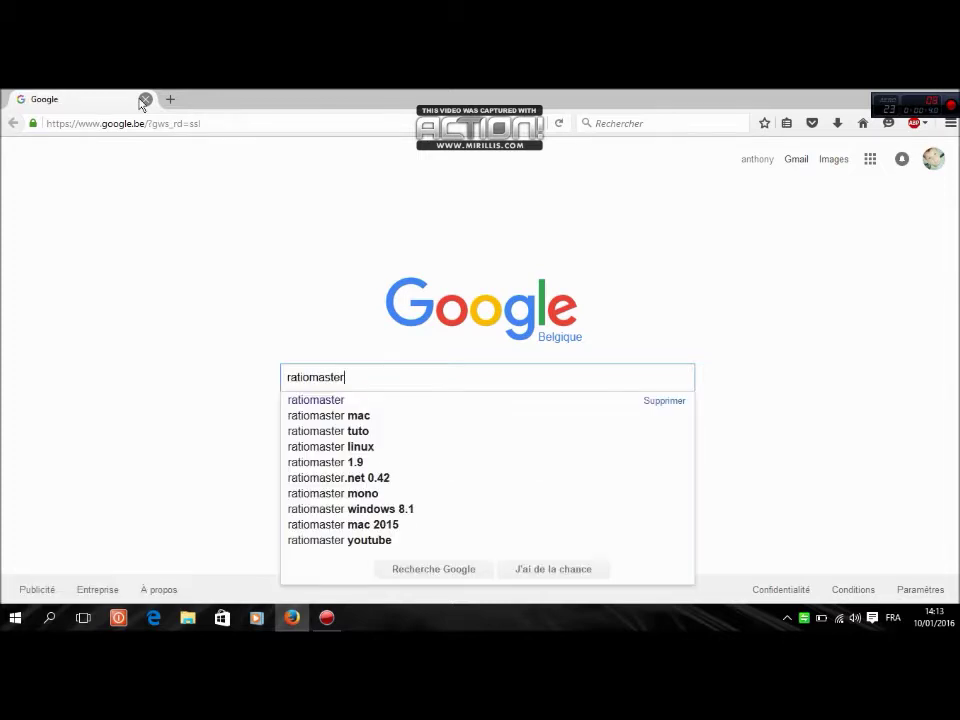
{"action": "key", "text": "Return"}
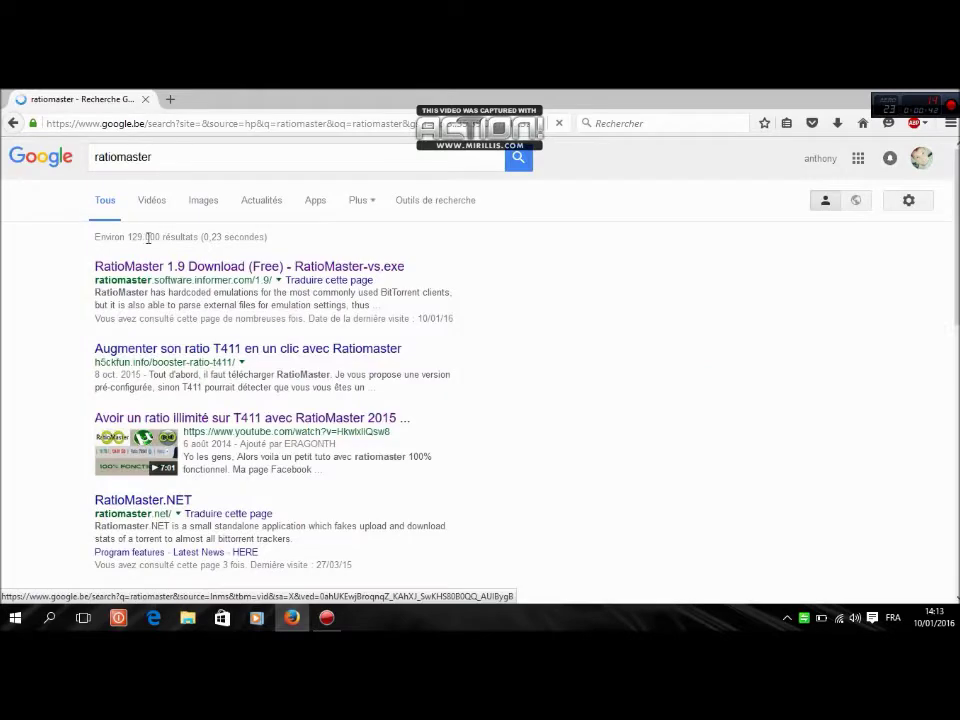
Open the RatioMaster 1.9 page on Software Informer and download ratiomaster-1.9.1.zip, saving it to disk
{"action": "left_click", "coordinate": [168, 266]}
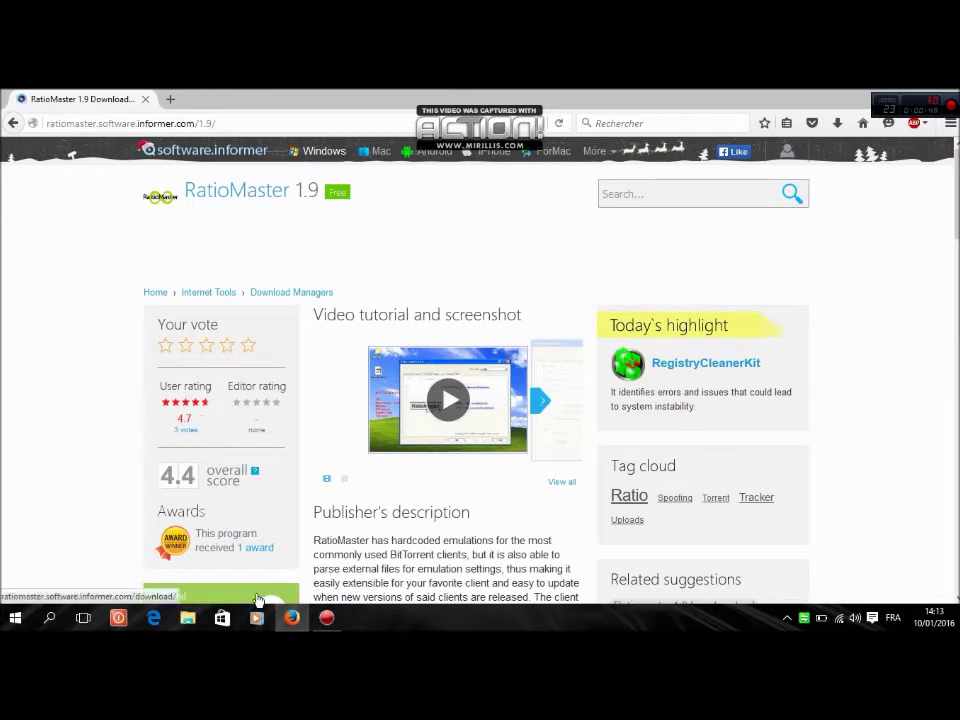
{"action": "scroll", "coordinate": [222, 478], "scroll_direction": "down", "scroll_amount": 3}
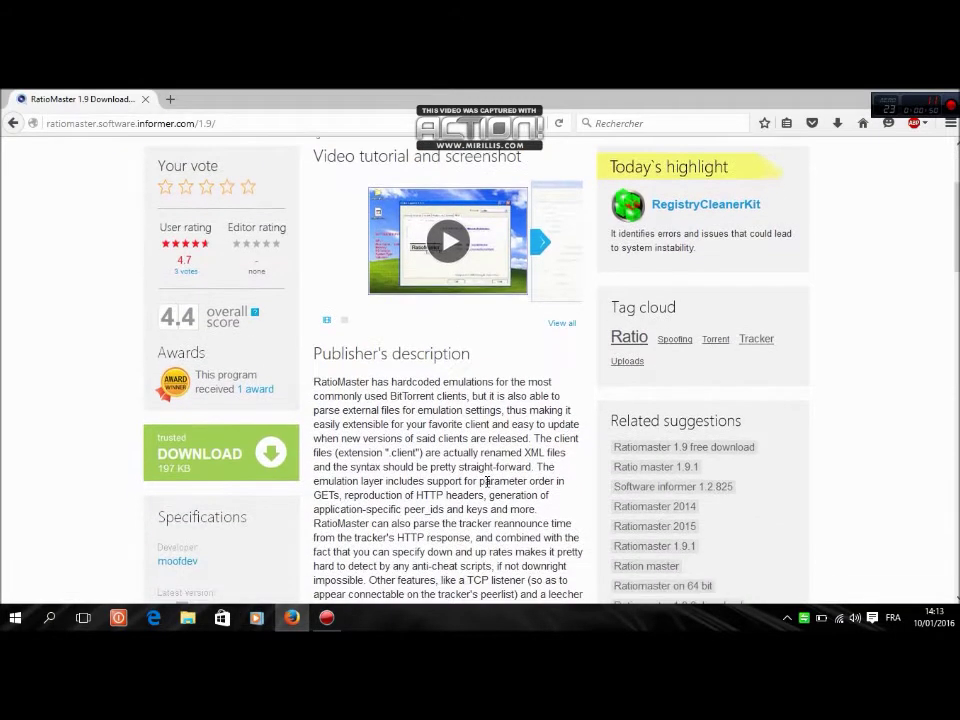
{"action": "left_click", "coordinate": [213, 455]}
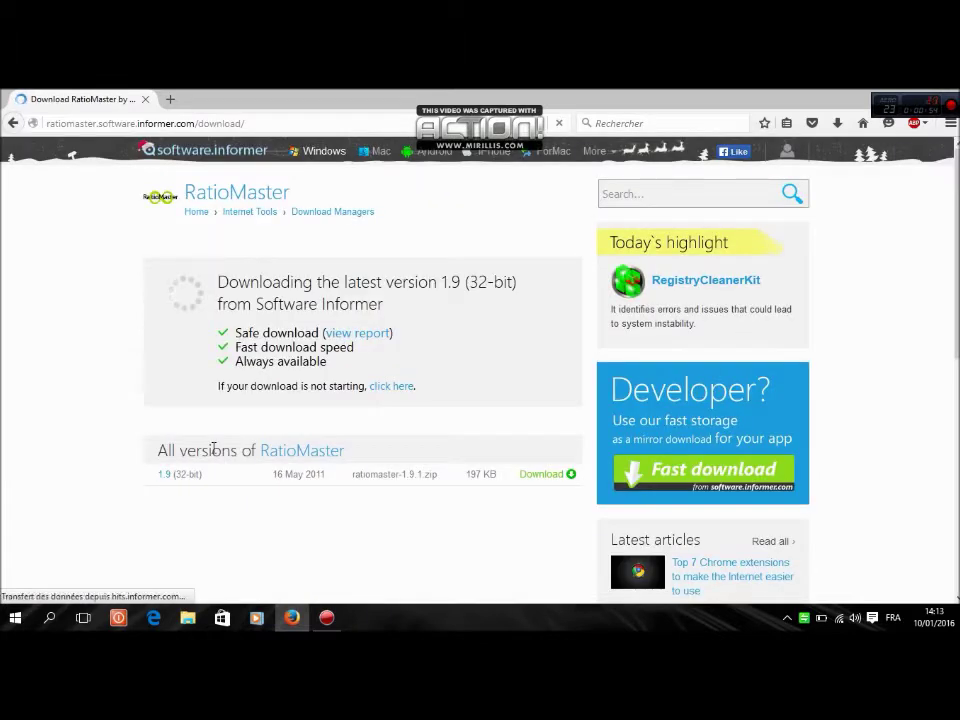
{"action": "left_click", "coordinate": [410, 389]}
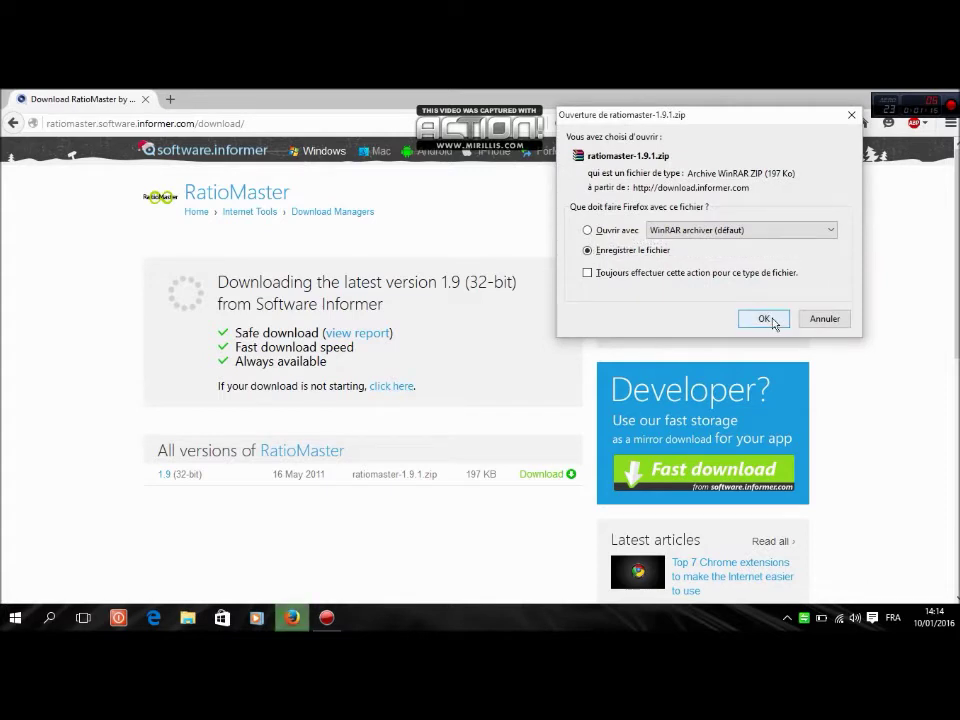
{"action": "left_click", "coordinate": [764, 319]}
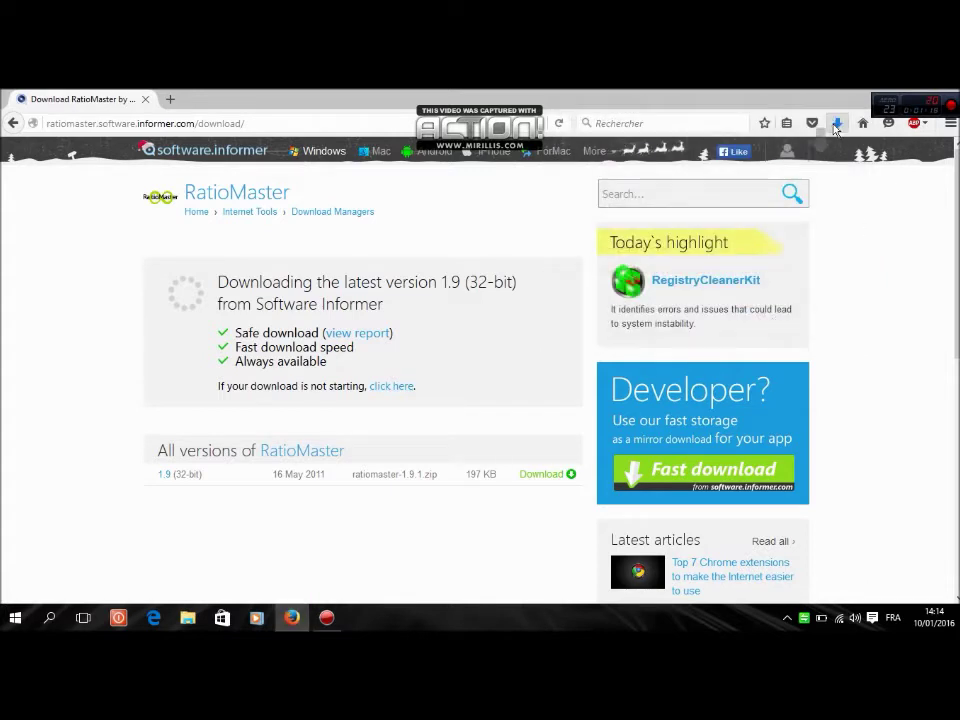
Show the downloaded ratiomaster-1.9.1(3).zip in its folder and open the archive in WinRAR
{"action": "left_click", "coordinate": [836, 125]}
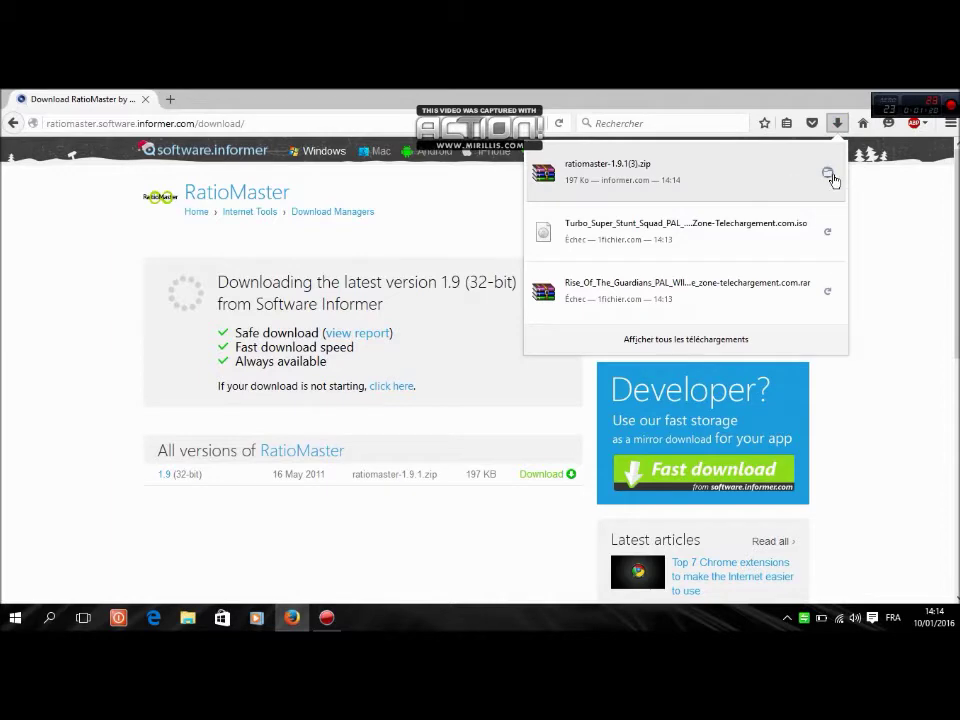
{"action": "left_click", "coordinate": [829, 175]}
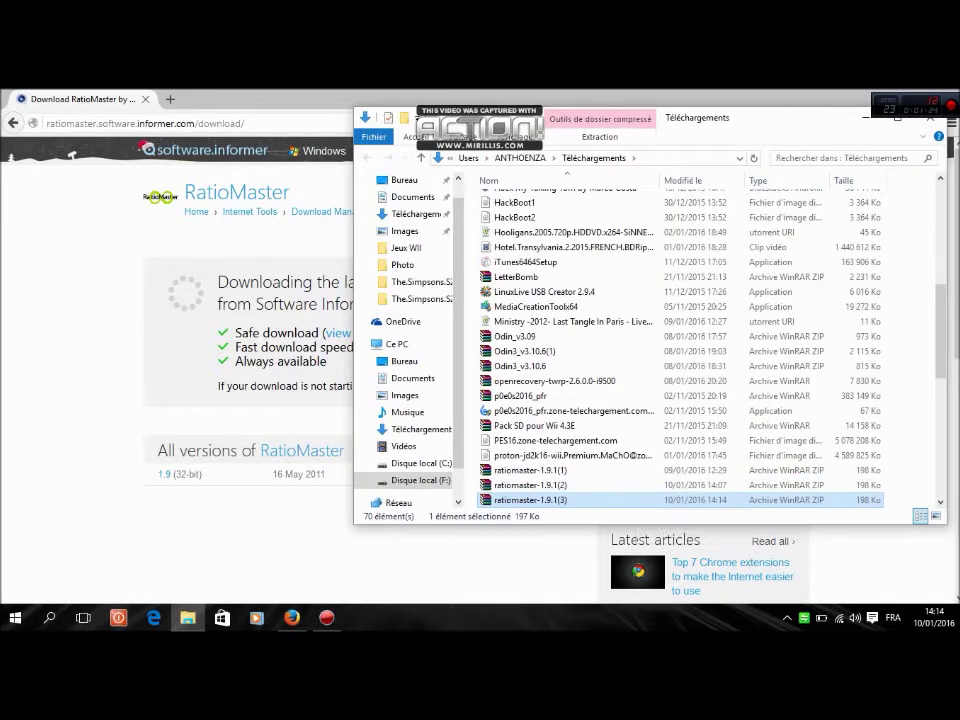
{"action": "key", "text": "super+d"}
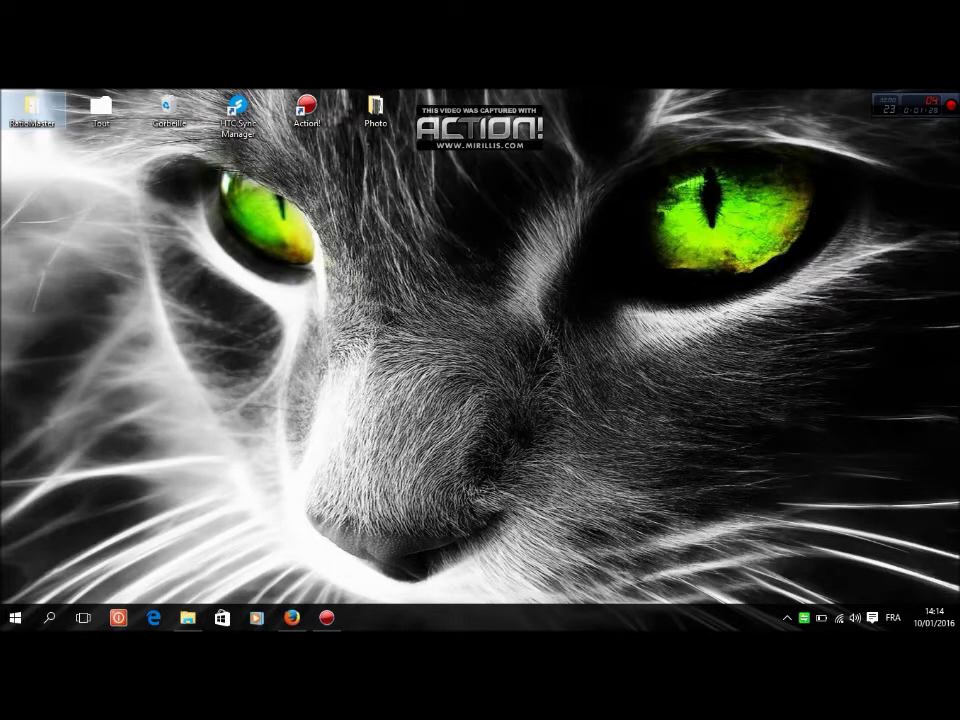
{"action": "key", "text": "super+d"}
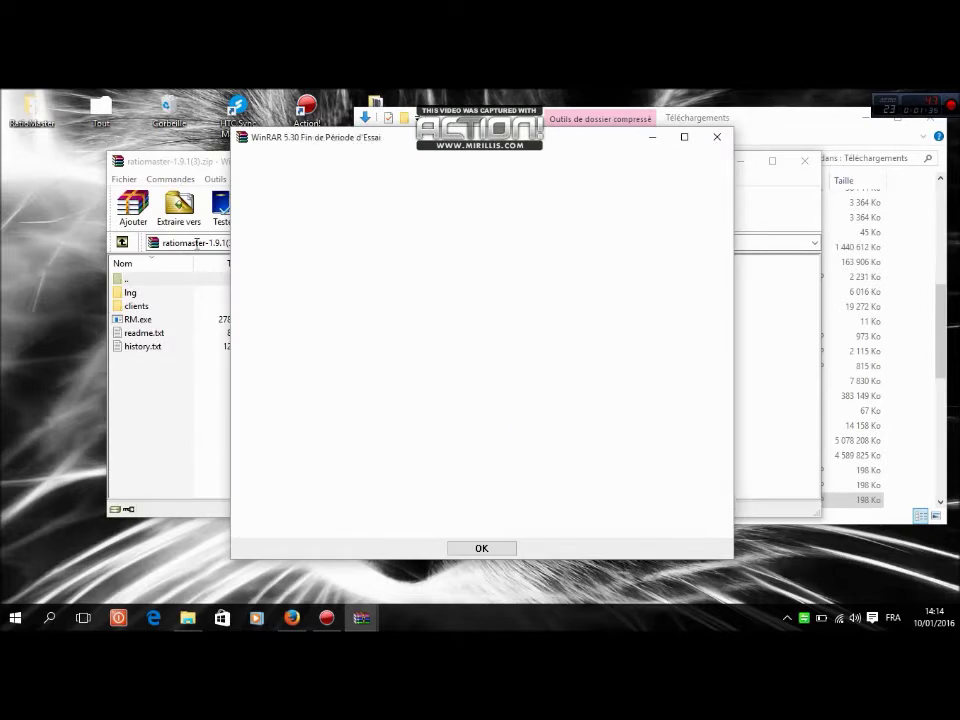
Dismiss the WinRAR trial notice, select all the archive's contents, and close the archive and Téléchargements windows
{"action": "left_click", "coordinate": [718, 136]}
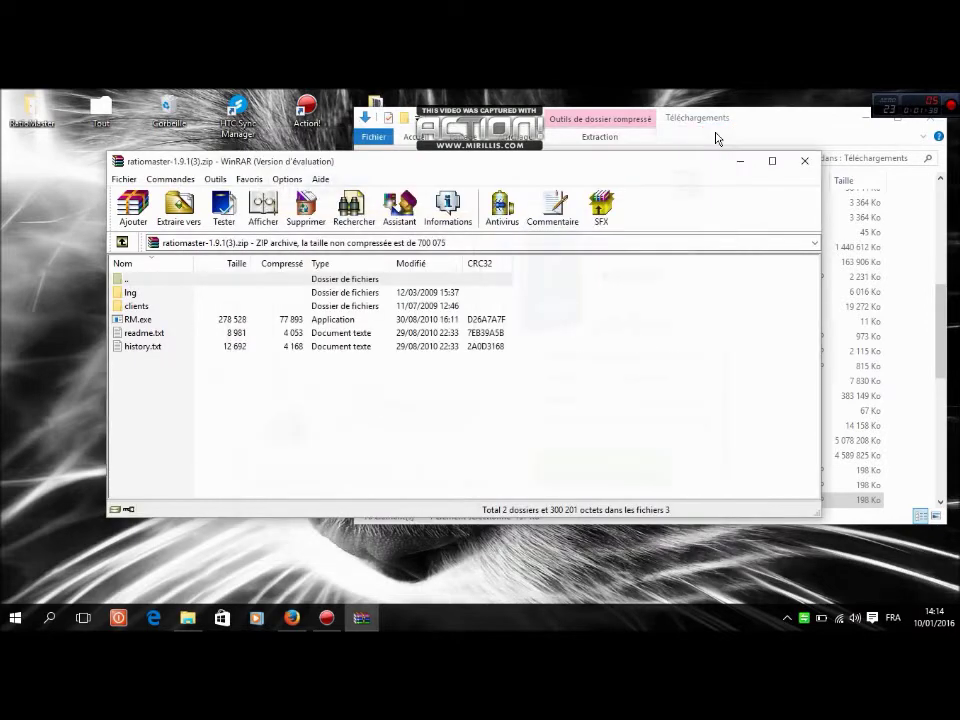
{"action": "left_click_drag", "start_coordinate": [468, 392], "coordinate": [429, 272]}
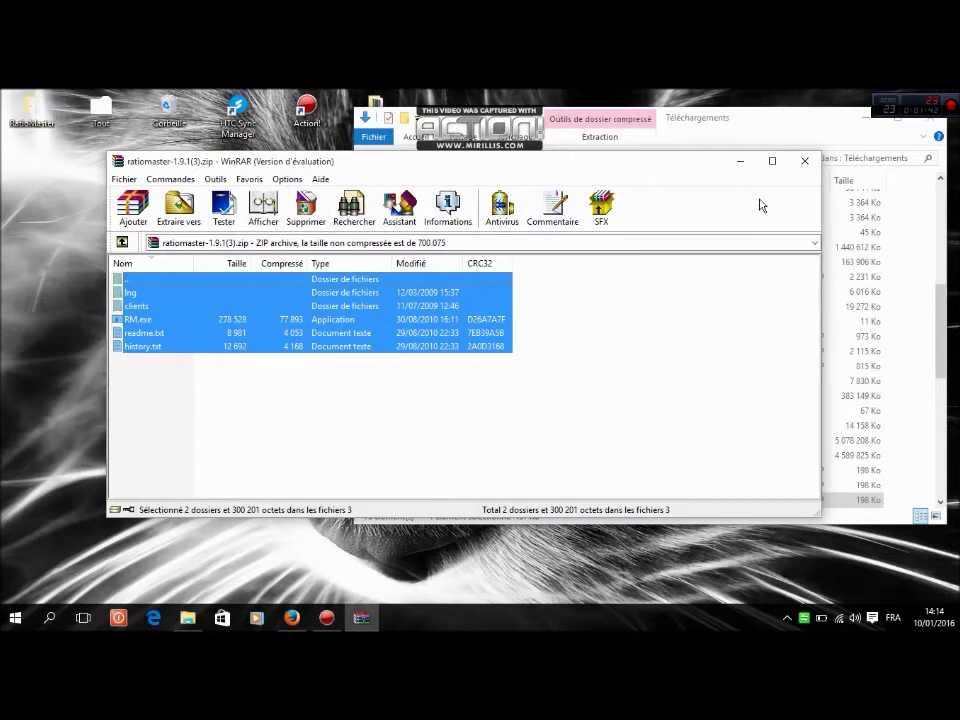
{"action": "left_click", "coordinate": [806, 159]}
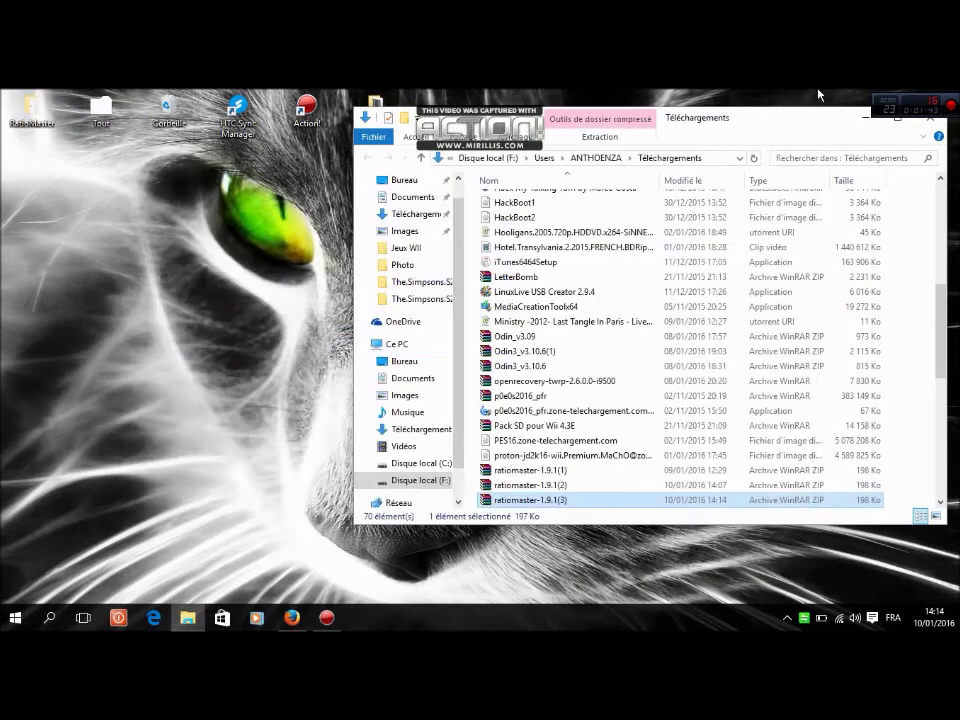
{"action": "left_click_drag", "start_coordinate": [818, 117], "coordinate": [718, 132]}
{"action": "left_click", "coordinate": [842, 129]}
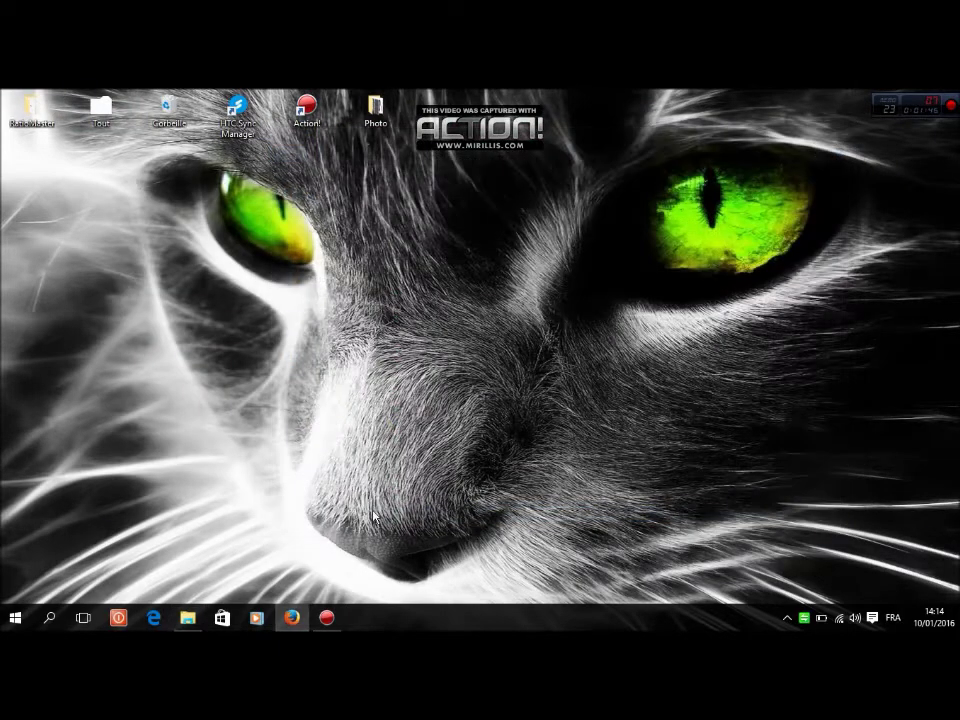
Return to Firefox, replace the download page with t411.in and list its unseeded torrents (Torrents non Seedés)
{"action": "left_click", "coordinate": [292, 617]}
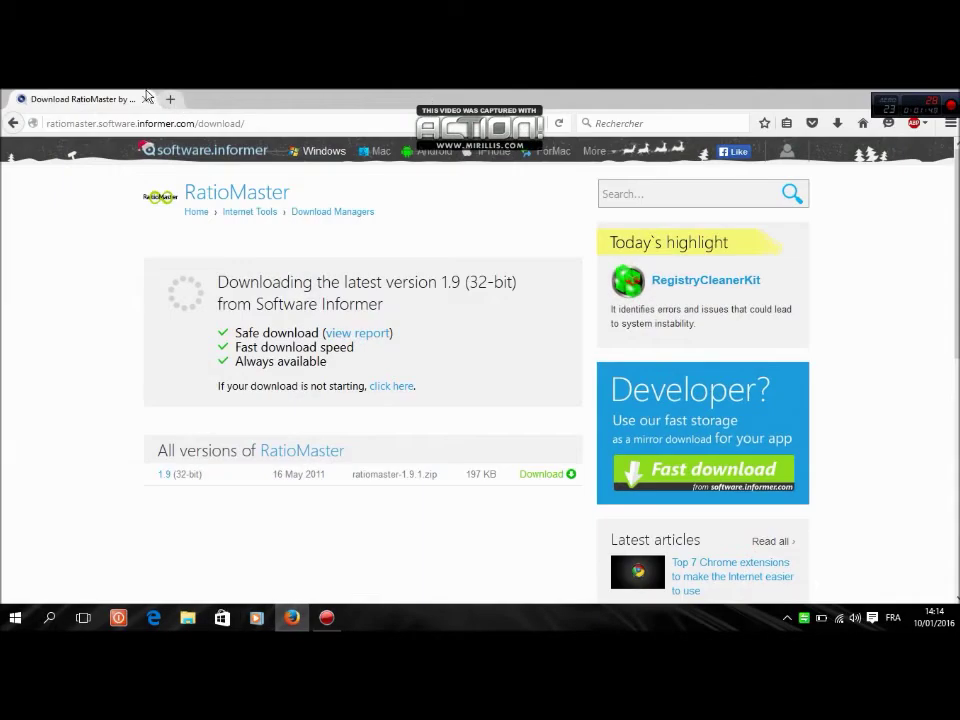
{"action": "left_click", "coordinate": [147, 99]}
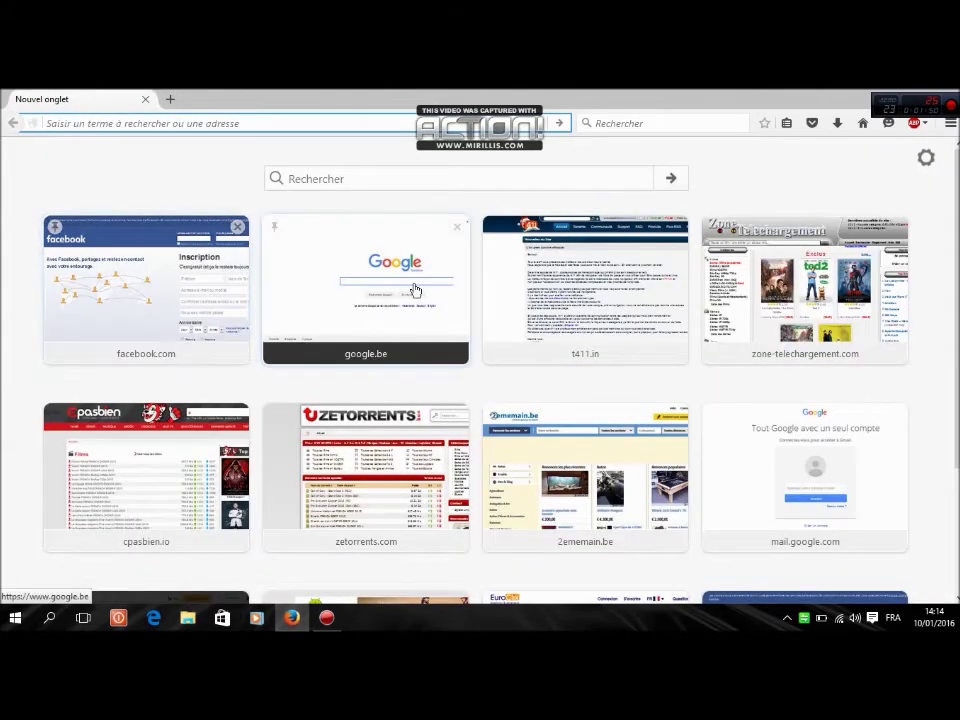
{"action": "left_click", "coordinate": [501, 306]}
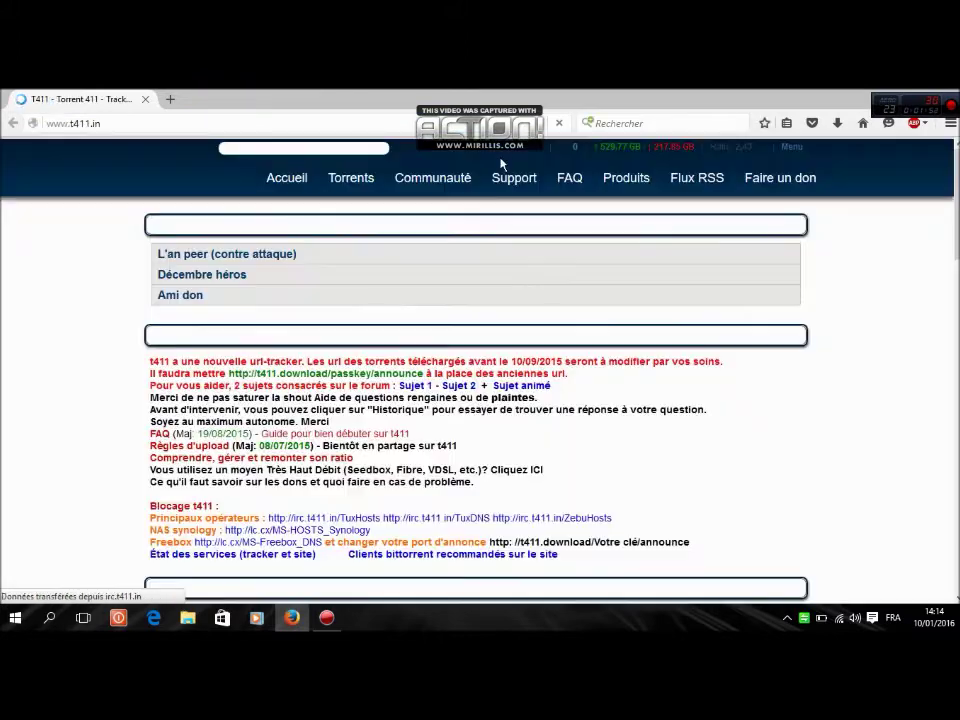
{"action": "mouse_move", "coordinate": [356, 186]}
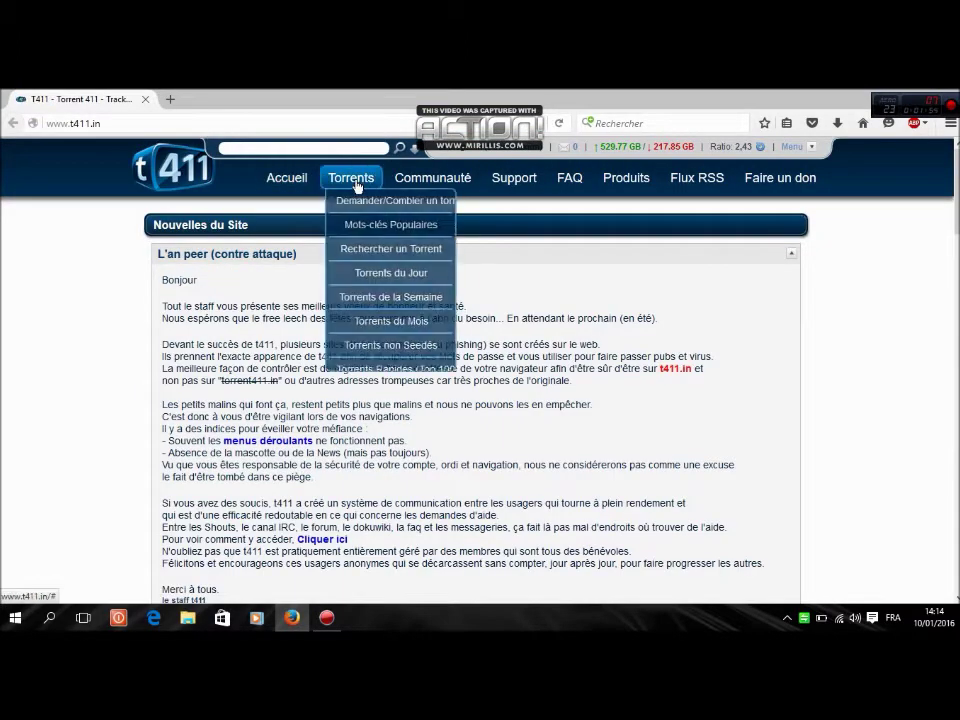
{"action": "left_click", "coordinate": [412, 346]}
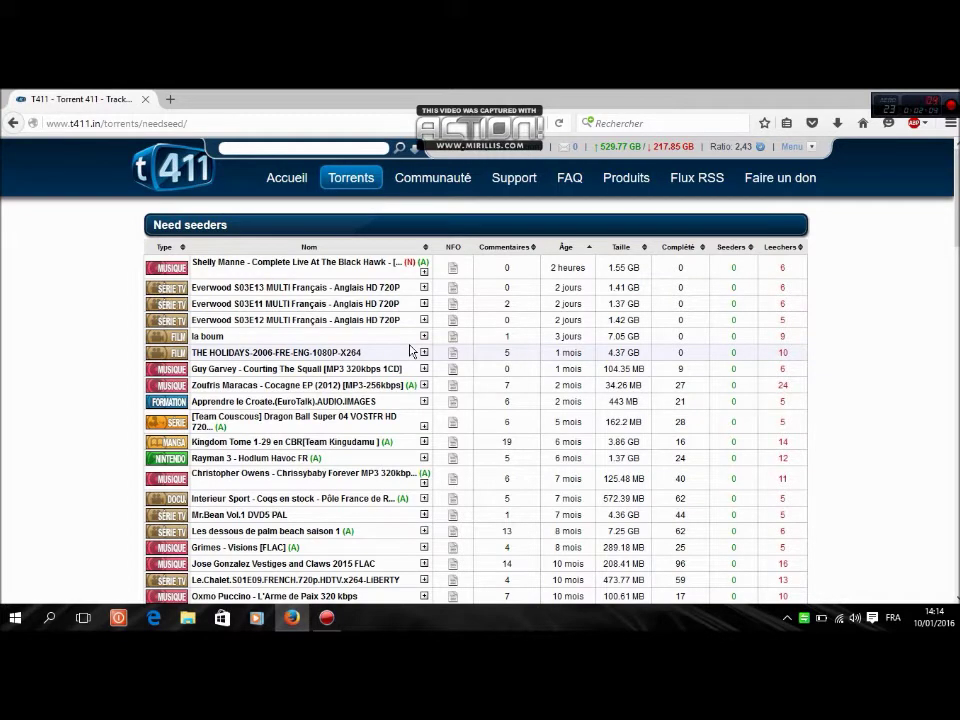
Open the Everwood S03E12 MULTI torrent's page and request its download, closing the save prompt
{"action": "left_click", "coordinate": [339, 320]}
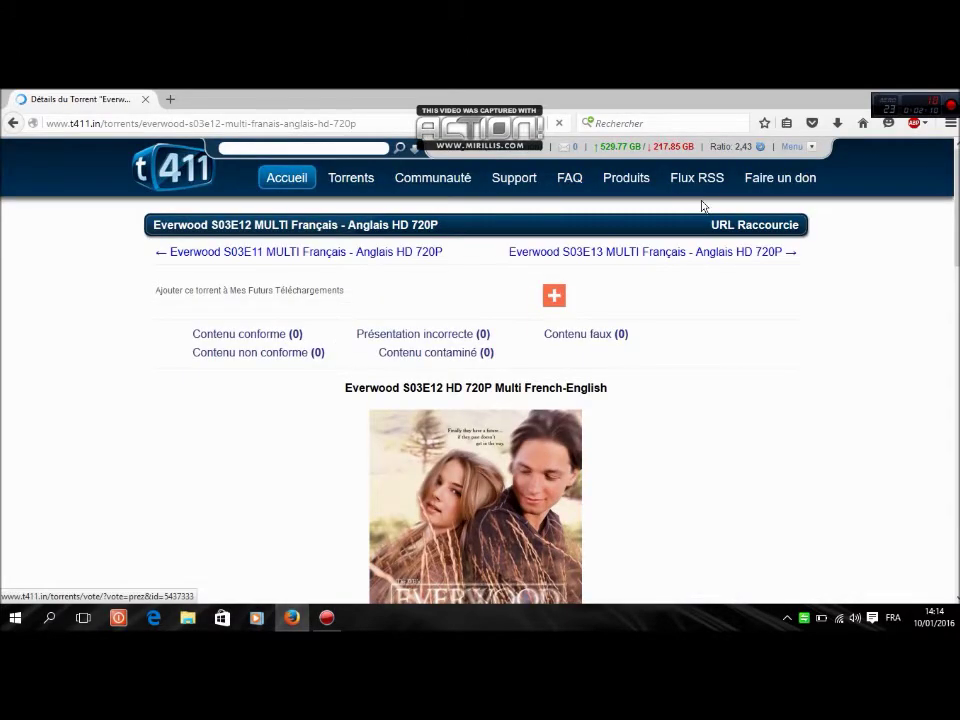
{"action": "left_click_drag", "start_coordinate": [957, 236], "coordinate": [952, 515]}
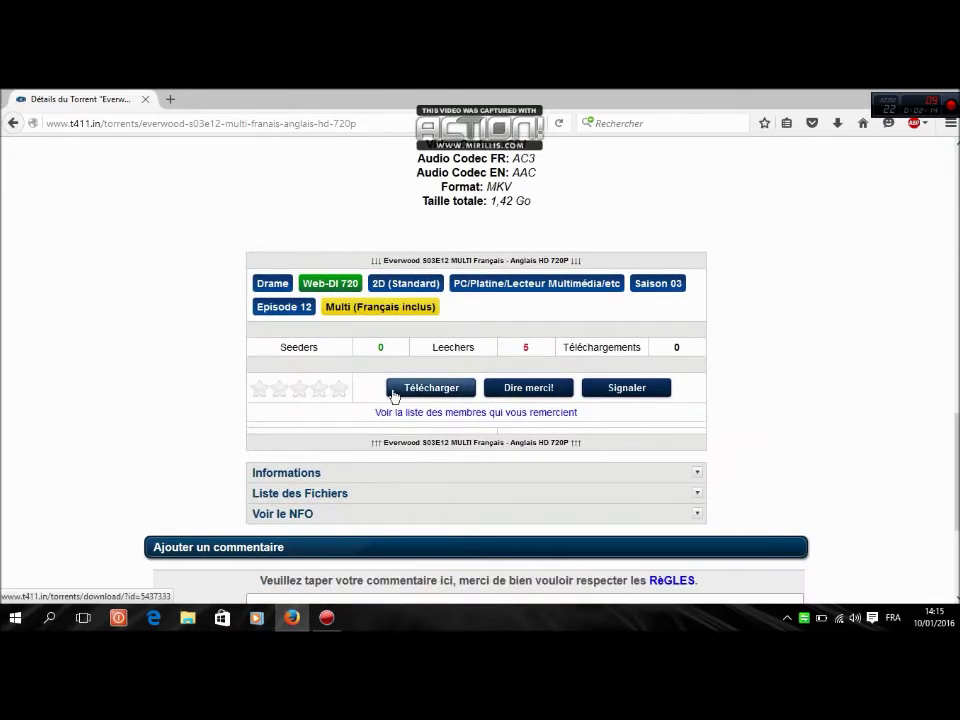
{"action": "left_click", "coordinate": [393, 390]}
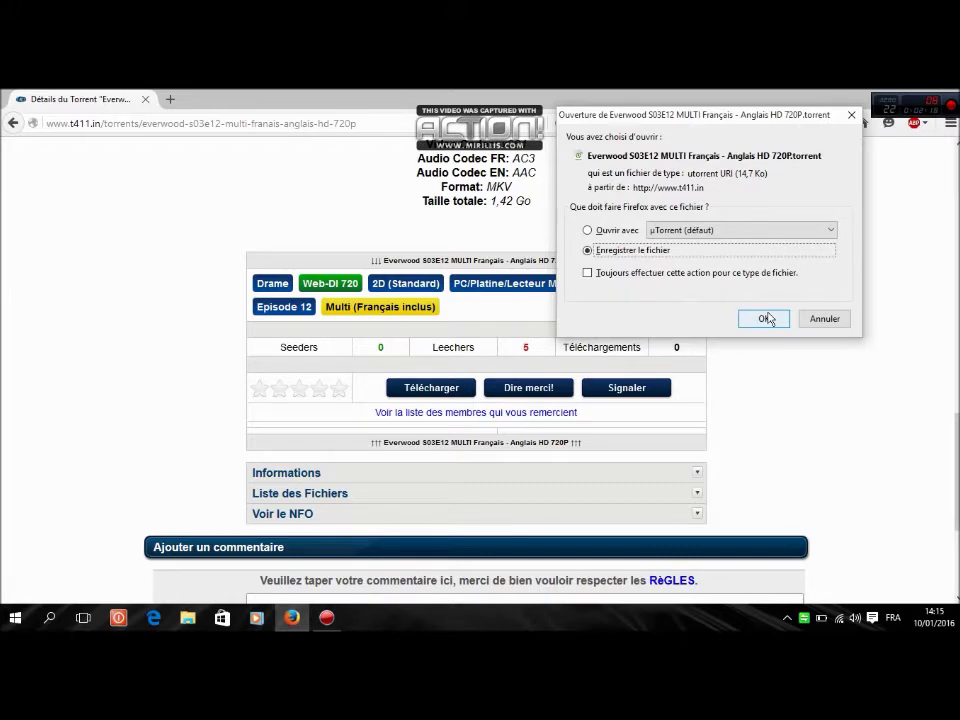
{"action": "left_click", "coordinate": [851, 115]}
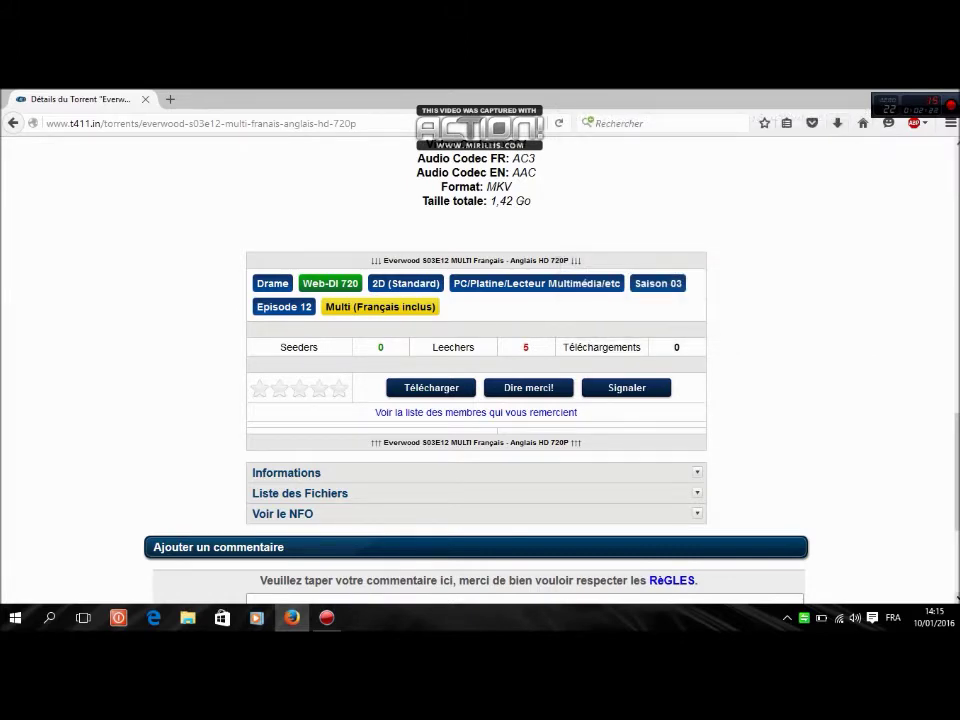
Go back to the desktop and launch the RM application from the RatioMaster folder
{"action": "left_click", "coordinate": [957, 618]}
{"action": "left_click", "coordinate": [957, 618]}
{"action": "left_click", "coordinate": [957, 618]}
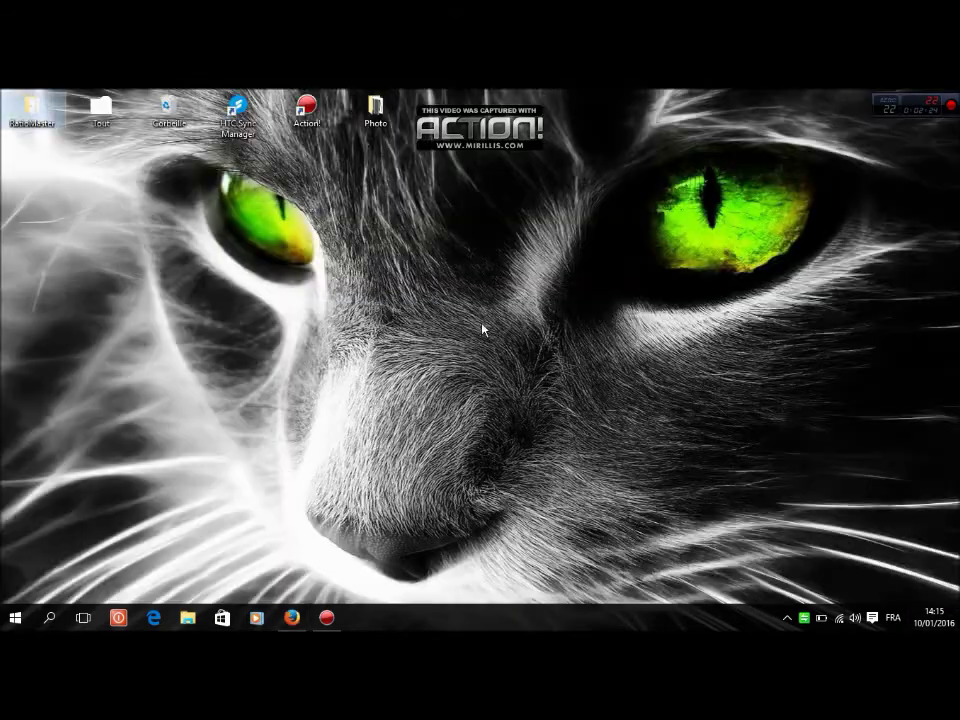
{"action": "double_click", "coordinate": [30, 100]}
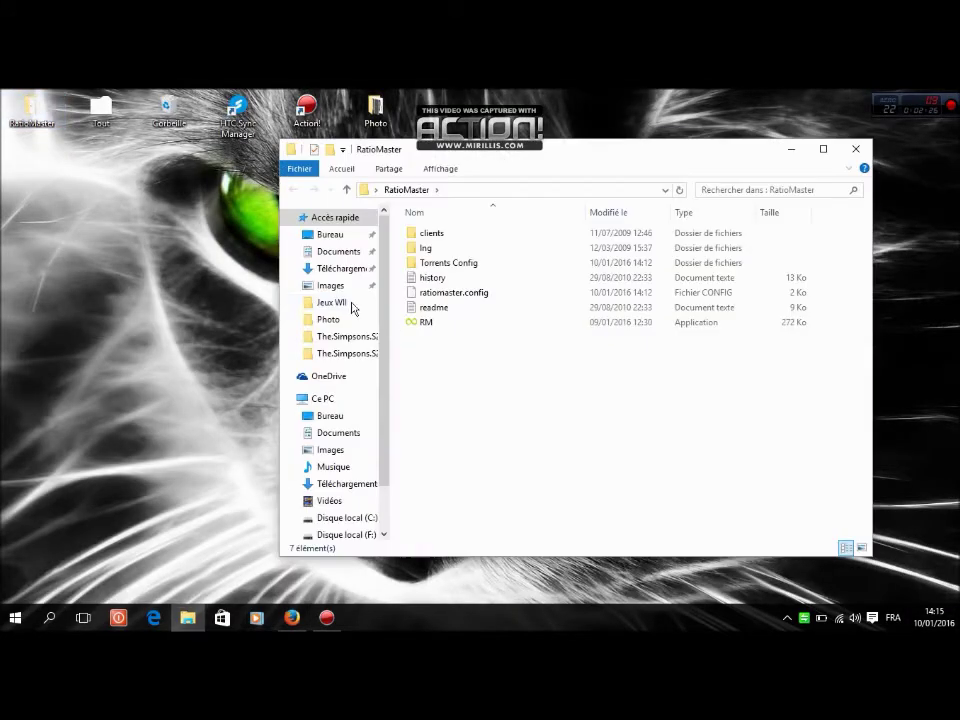
{"action": "double_click", "coordinate": [437, 326]}
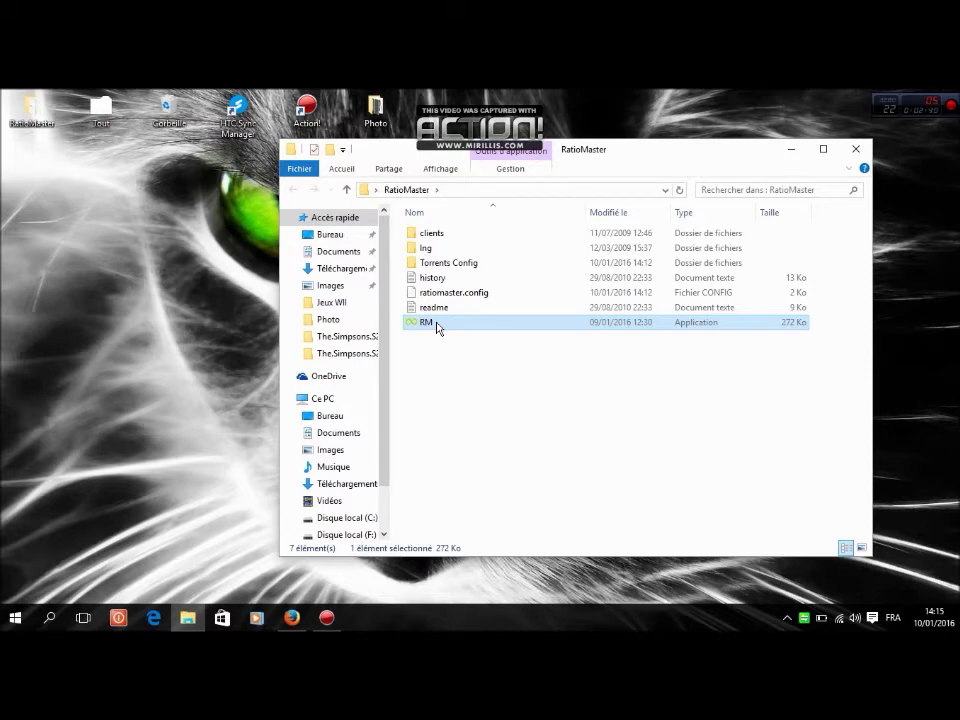
{"action": "double_click", "coordinate": [430, 322]}
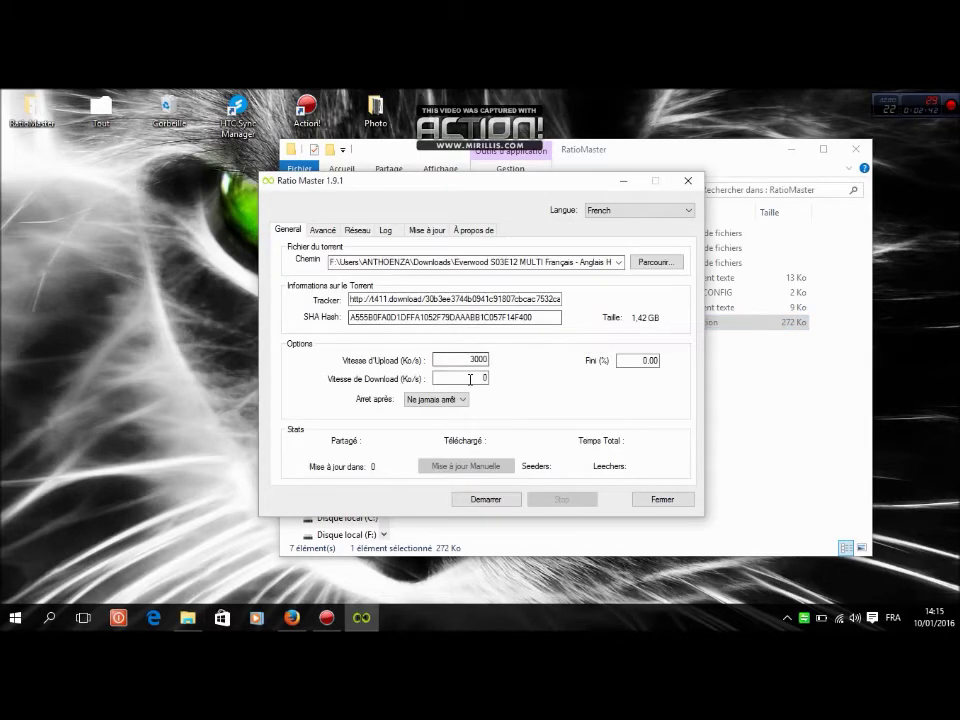
Clear the upload speed, SHA hash, tracker and torrent path fields in Ratio Master
{"action": "left_click_drag", "start_coordinate": [466, 360], "coordinate": [616, 329]}
{"action": "key", "text": "Delete"}
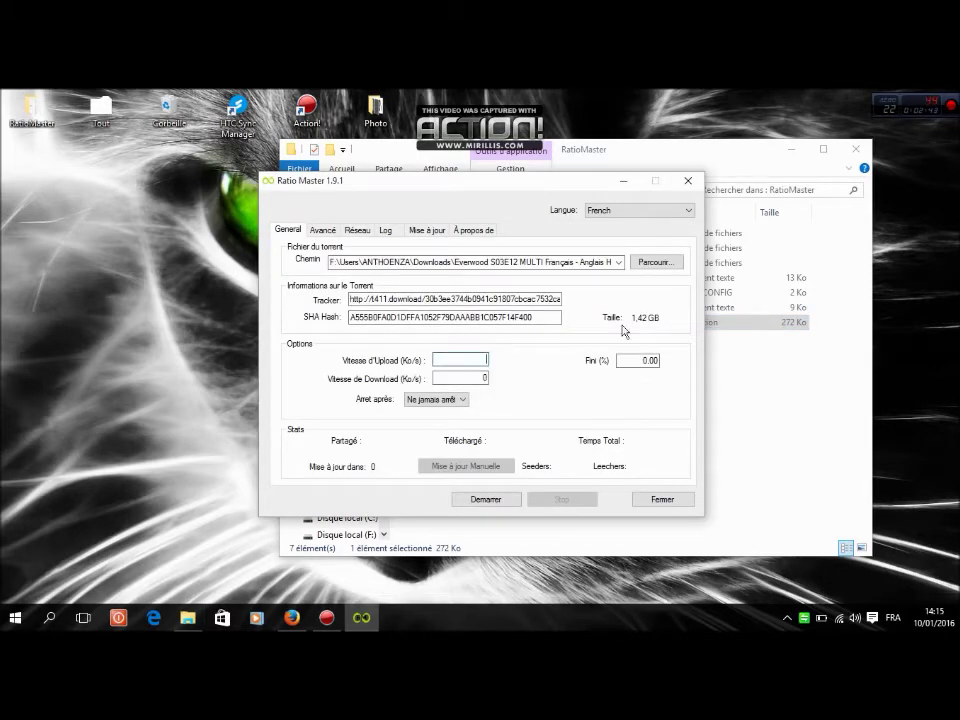
{"action": "double_click", "coordinate": [508, 317]}
{"action": "left_click", "coordinate": [508, 316]}
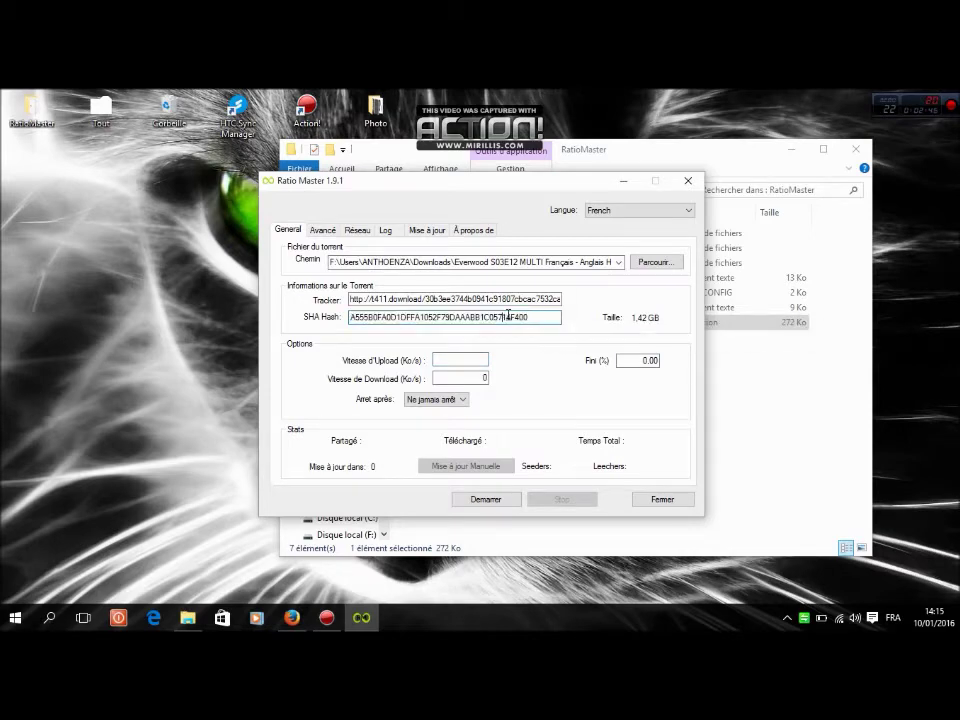
{"action": "double_click", "coordinate": [508, 316]}
{"action": "key", "text": "Delete"}
{"action": "left_click", "coordinate": [483, 299]}
{"action": "double_click", "coordinate": [480, 297]}
{"action": "key", "text": "Delete"}
{"action": "left_click", "coordinate": [475, 264]}
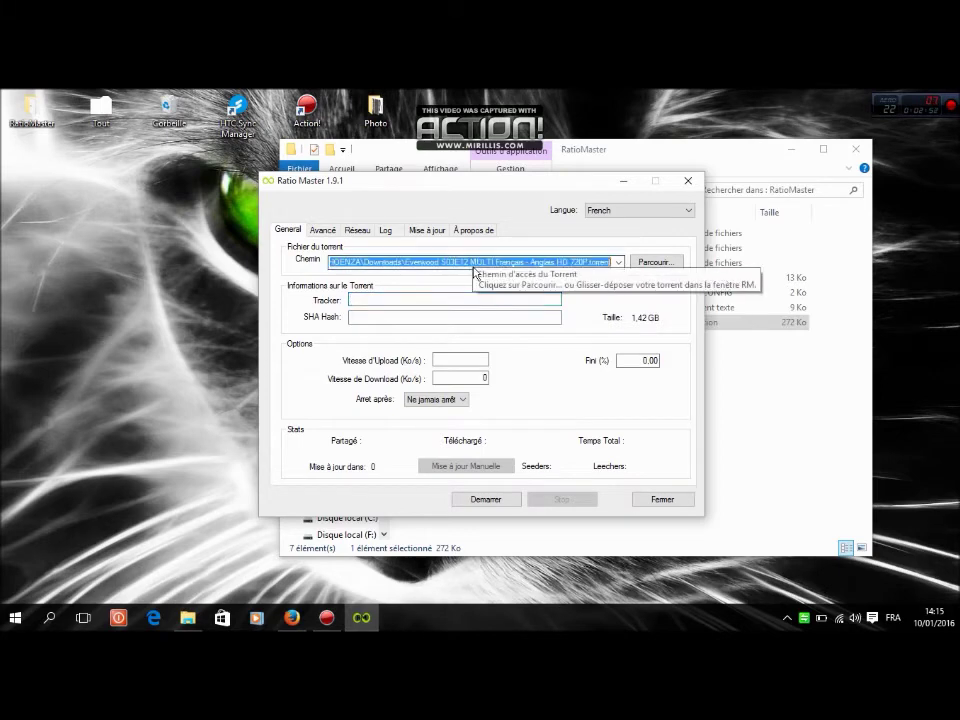
{"action": "key", "text": "Delete"}
Switch Ratio Master's interface language to English and back to French
{"action": "left_click", "coordinate": [601, 212]}
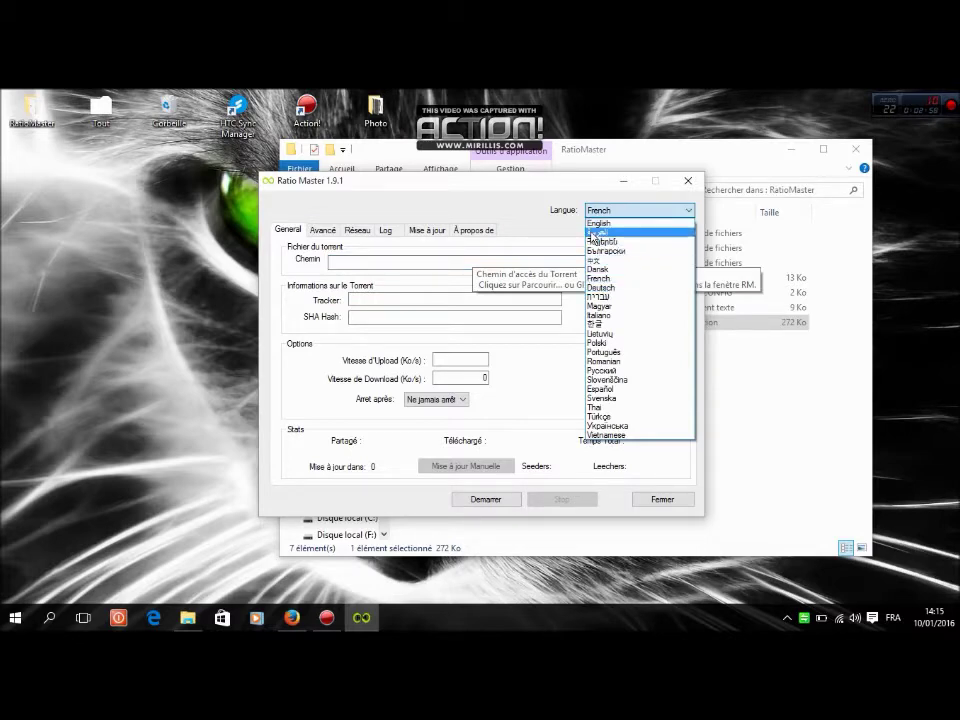
{"action": "left_click", "coordinate": [590, 223]}
{"action": "left_click", "coordinate": [617, 215]}
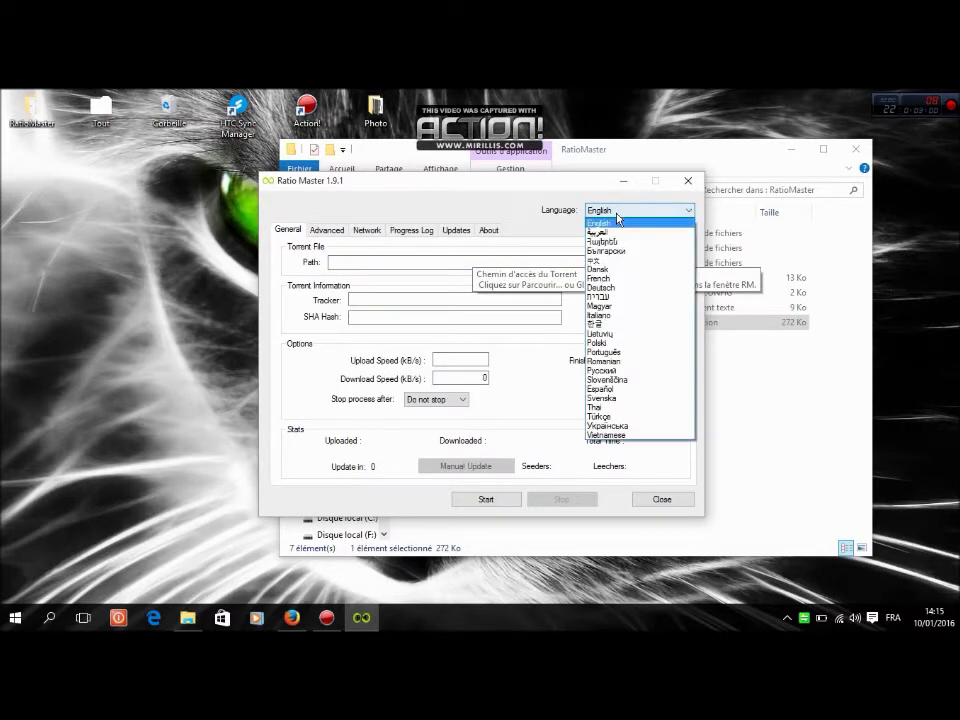
{"action": "left_click", "coordinate": [609, 278]}
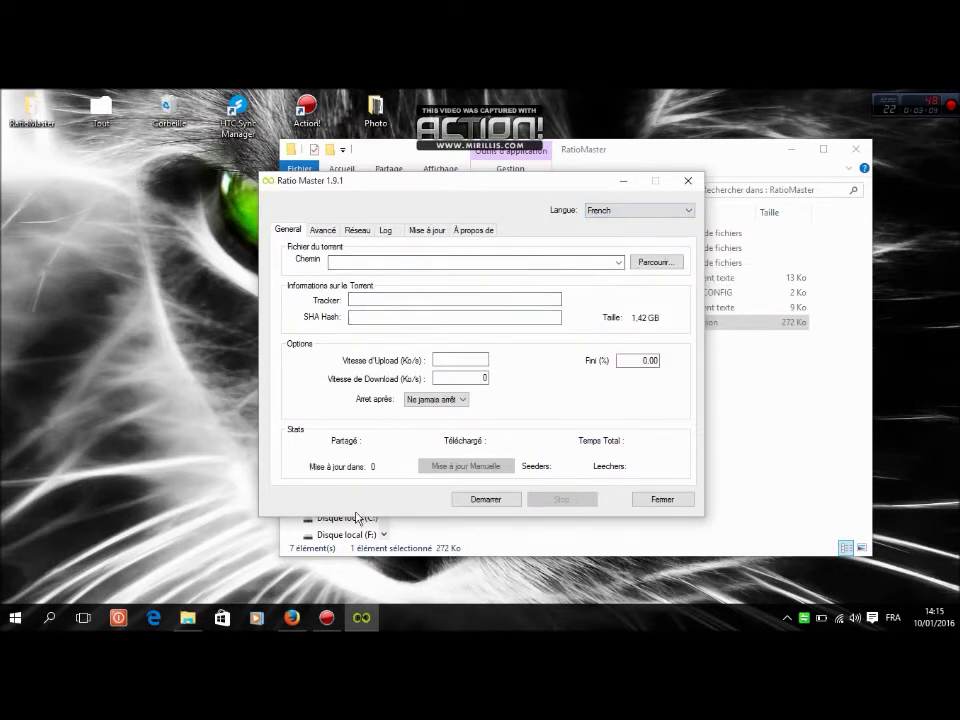
Look through the Téléchargements folder for the Everwood torrent file
{"action": "left_click", "coordinate": [300, 622]}
{"action": "left_click", "coordinate": [304, 625]}
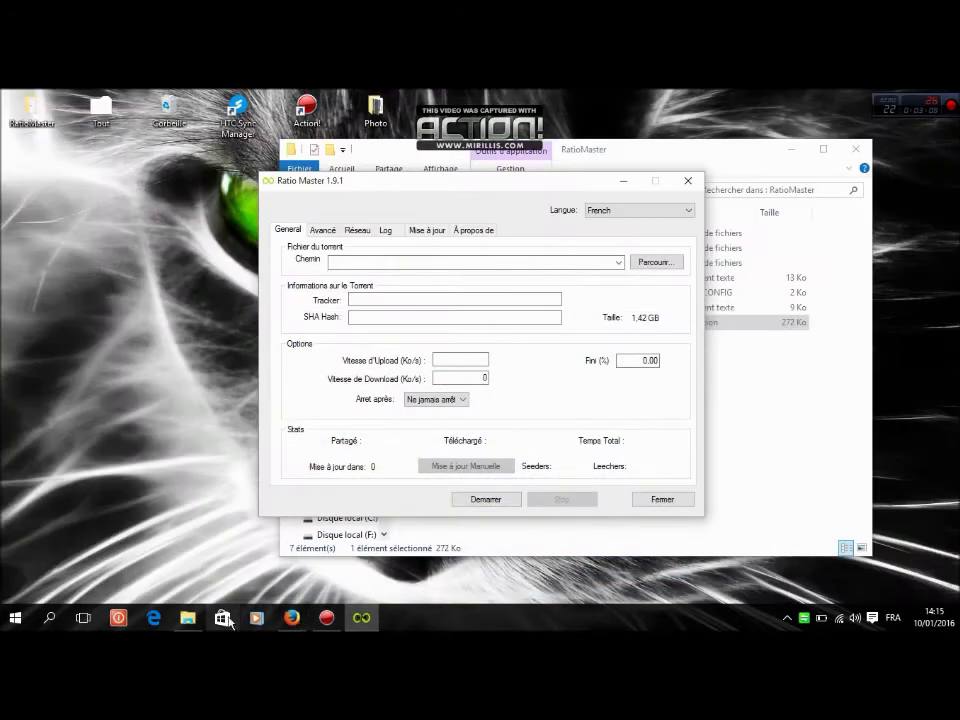
{"action": "left_click", "coordinate": [188, 620]}
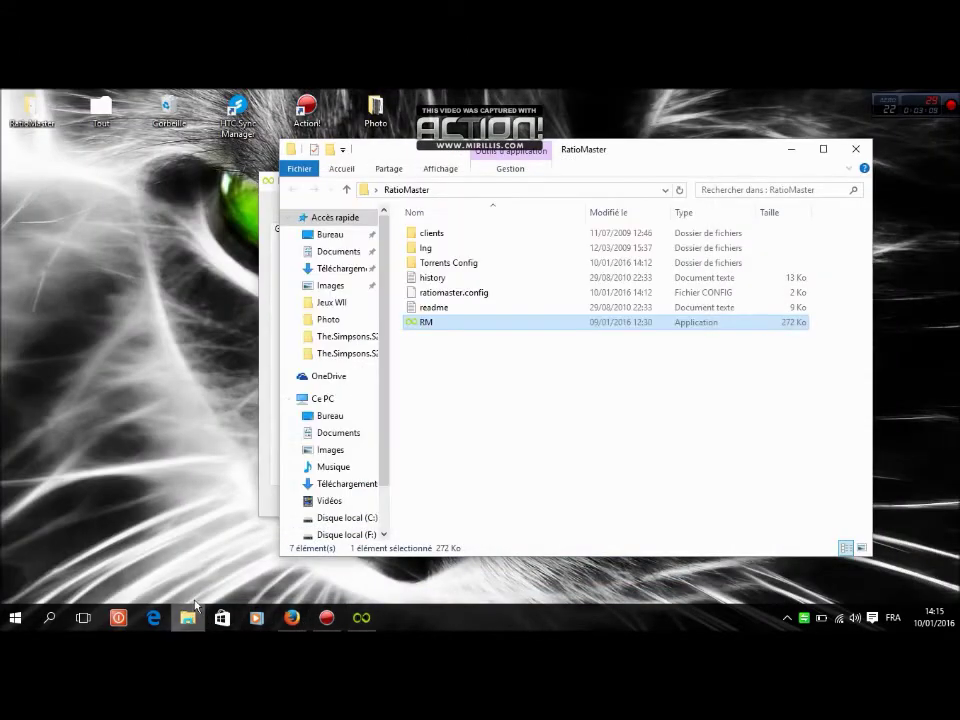
{"action": "left_click", "coordinate": [338, 271]}
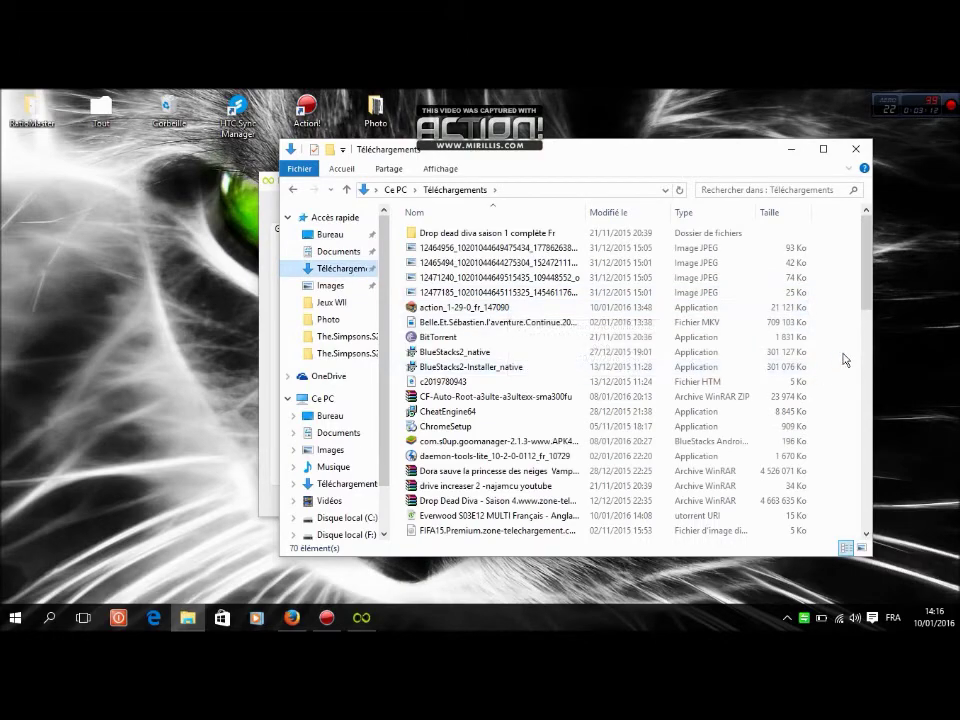
{"action": "left_click_drag", "start_coordinate": [866, 296], "coordinate": [857, 520]}
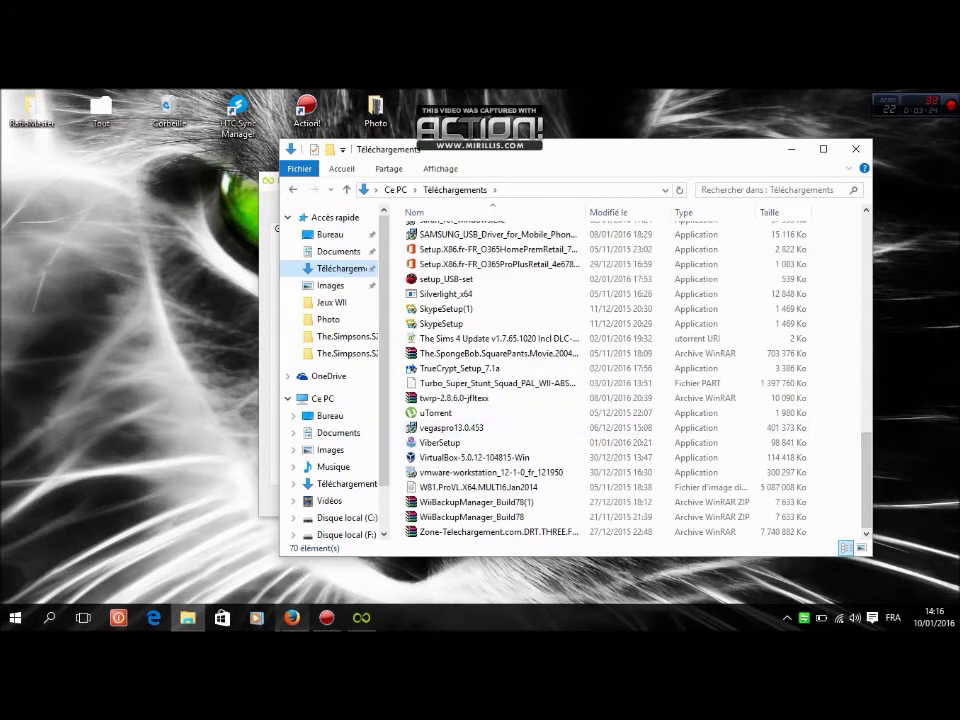
Return to Firefox and check its recent downloads for the torrent, briefly opening the folder that holds ratiomaster-1.9.1(3).zip
{"action": "key", "text": "alt+Tab"}
{"action": "left_click", "coordinate": [837, 123]}
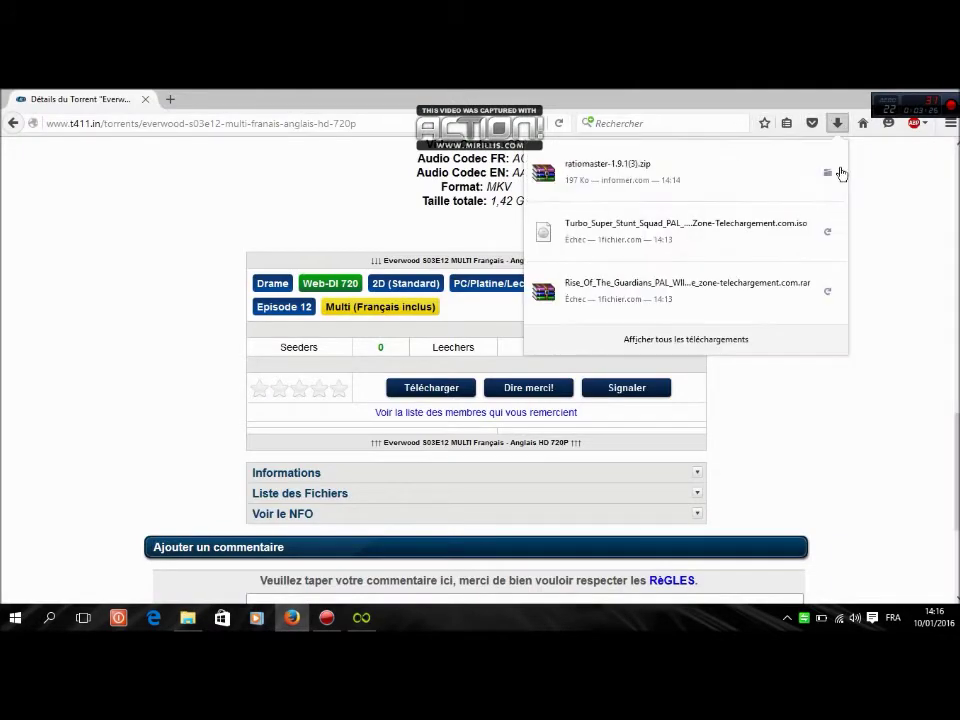
{"action": "left_click", "coordinate": [829, 175]}
{"action": "left_click", "coordinate": [872, 165]}
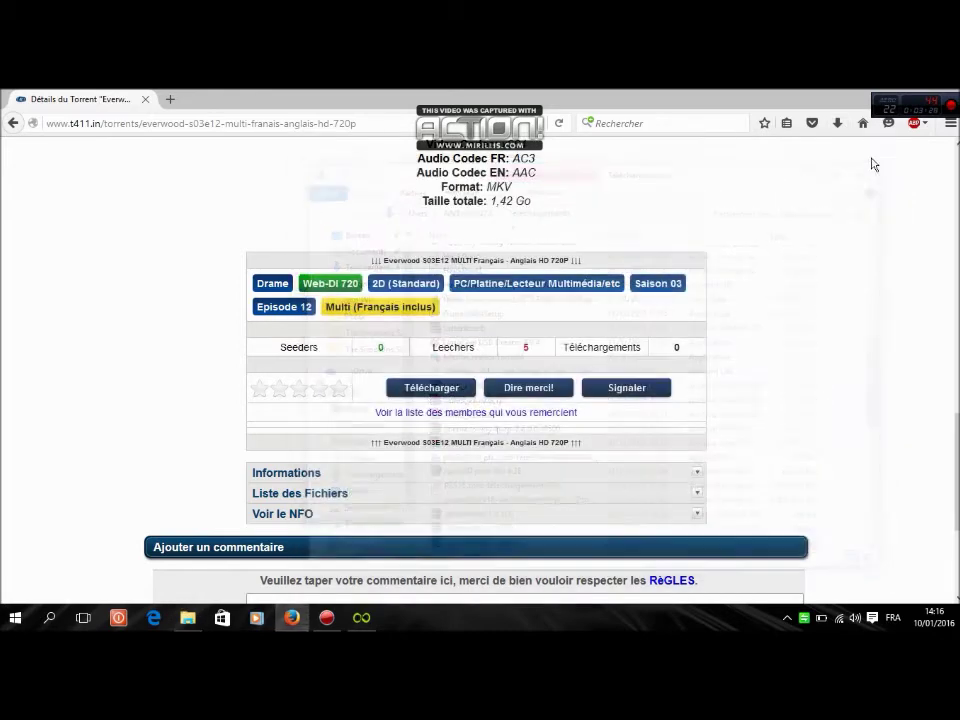
{"action": "left_click", "coordinate": [837, 125]}
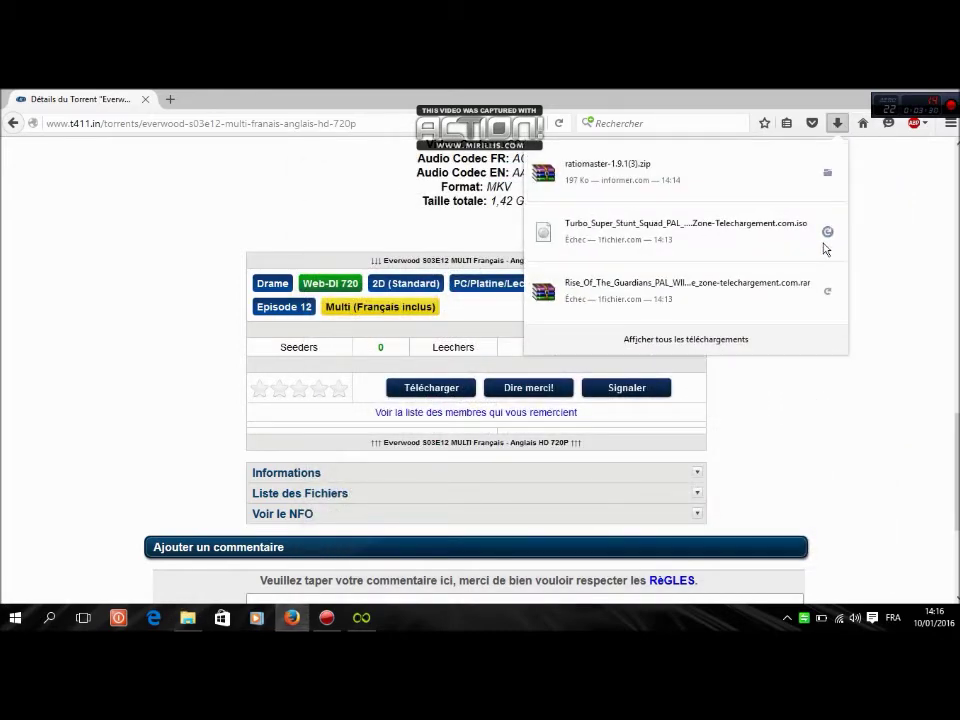
{"action": "left_click", "coordinate": [763, 397]}
Download the Everwood S03E12 MULTI torrent file, saving it to disk, and show it in its folder
{"action": "left_click", "coordinate": [409, 390]}
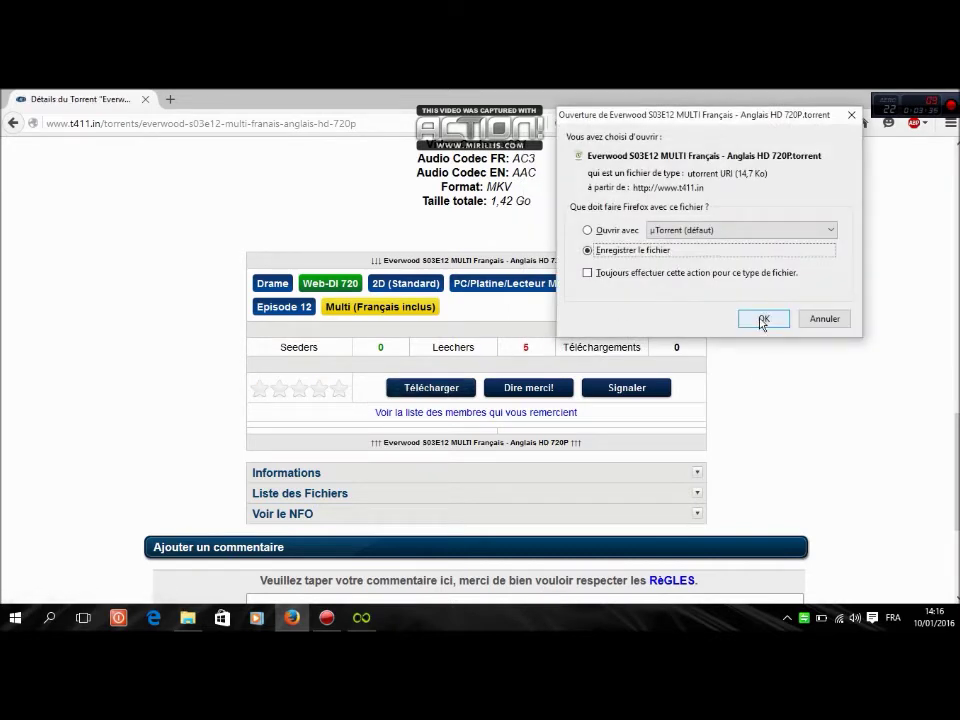
{"action": "left_click", "coordinate": [762, 319]}
{"action": "left_click", "coordinate": [837, 123]}
{"action": "left_click", "coordinate": [825, 178]}
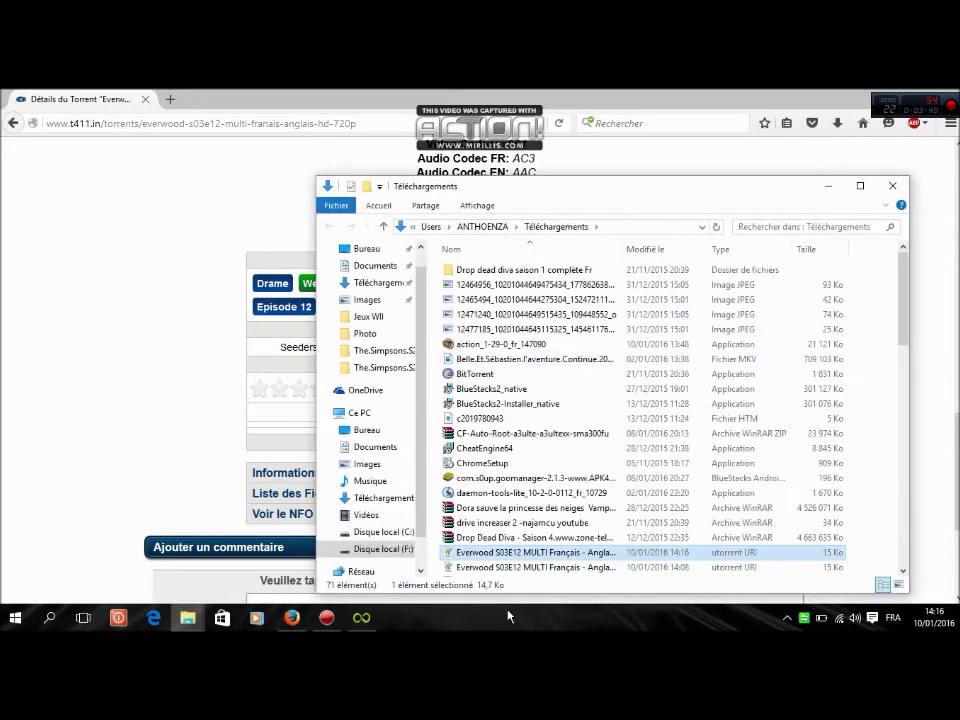
Load the newly saved Everwood torrent into Ratio Master and select its upload speed value
{"action": "scroll", "coordinate": [450, 565], "scroll_direction": "down", "scroll_amount": 1}
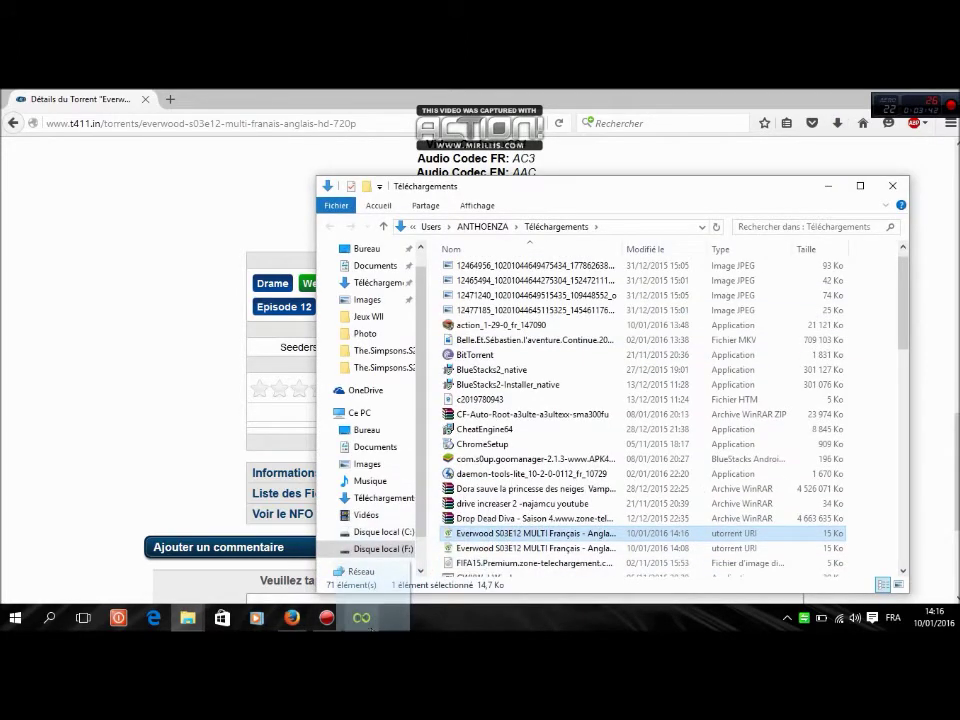
{"action": "left_click", "coordinate": [362, 618]}
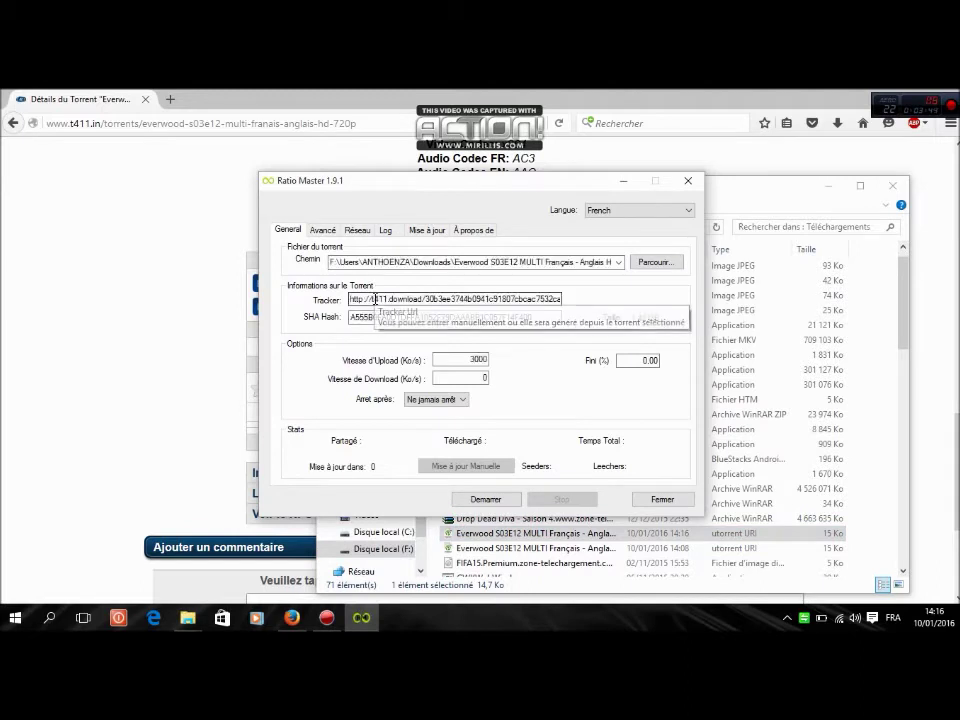
{"action": "left_click", "coordinate": [462, 364]}
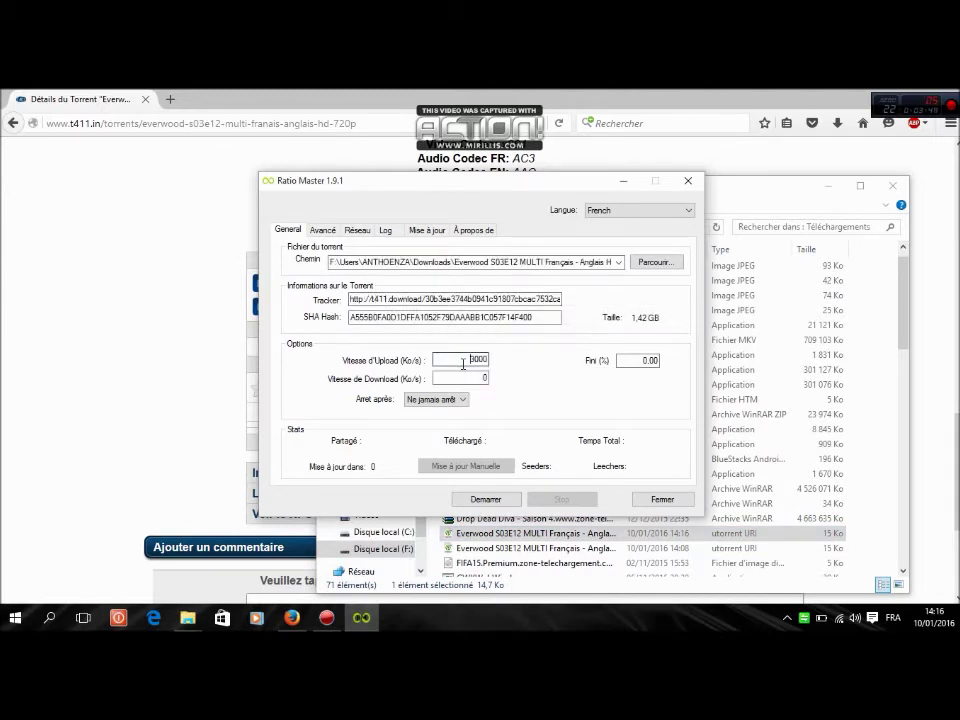
{"action": "double_click", "coordinate": [463, 361]}
Set the random upload minimum to 2950 Ko in the advanced settings, and check the maximum and the simulated client choices
{"action": "left_click", "coordinate": [324, 233]}
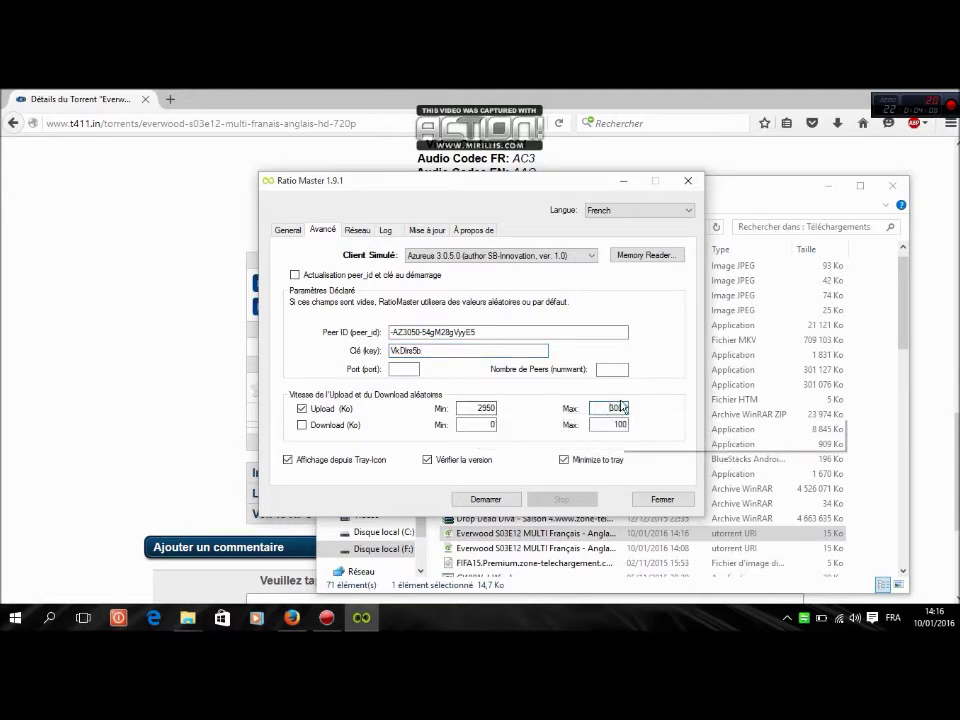
{"action": "double_click", "coordinate": [484, 406]}
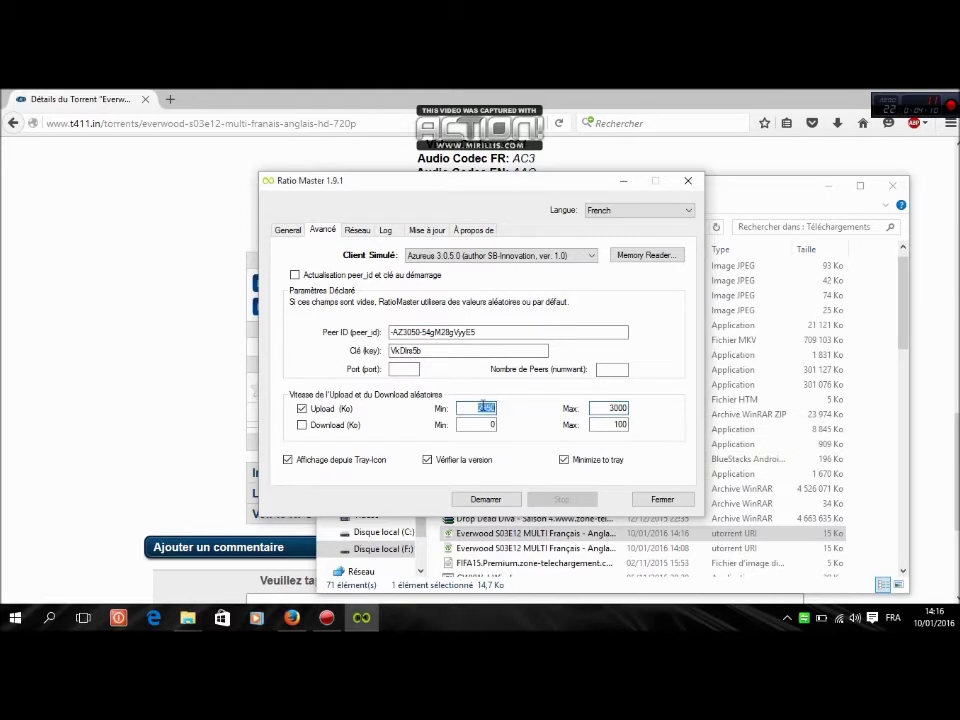
{"action": "type", "text": "2950"}
{"action": "double_click", "coordinate": [612, 408]}
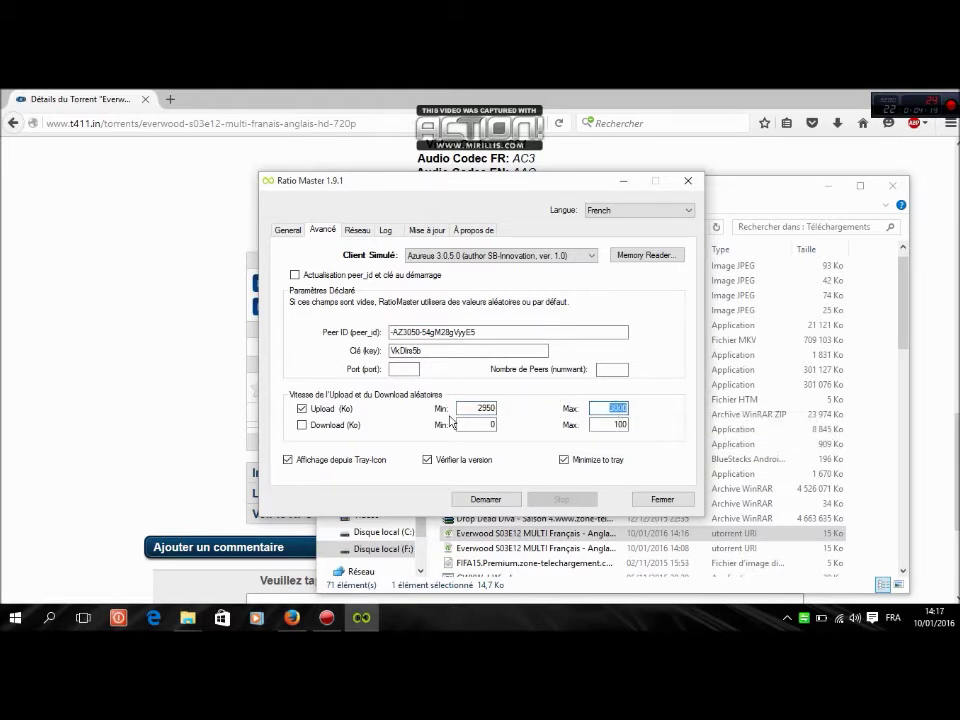
{"action": "left_click", "coordinate": [490, 256]}
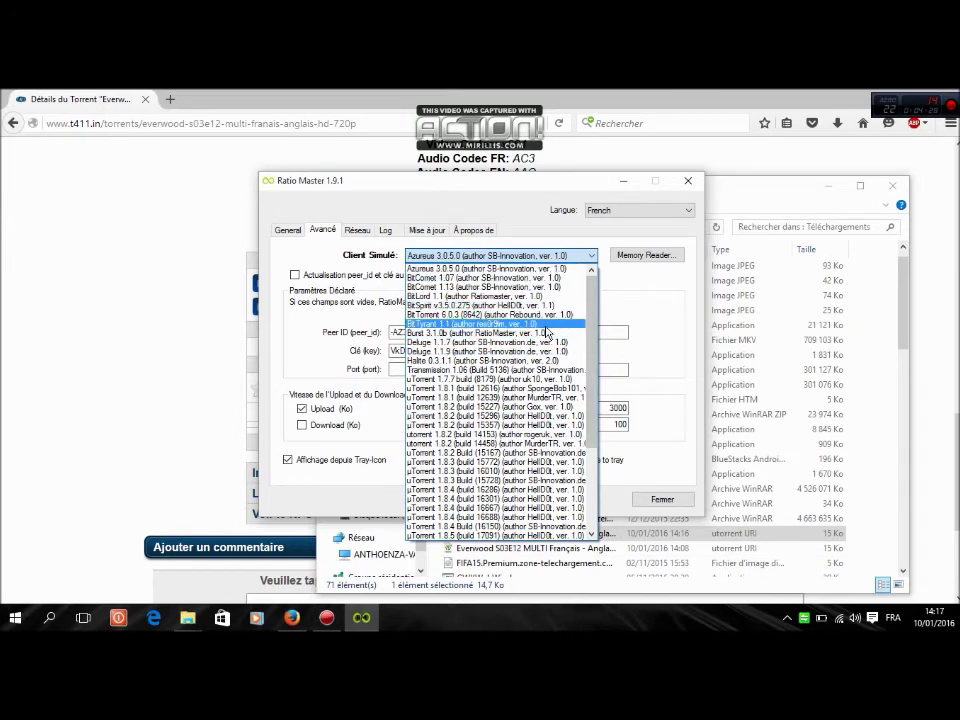
{"action": "left_click", "coordinate": [643, 279]}
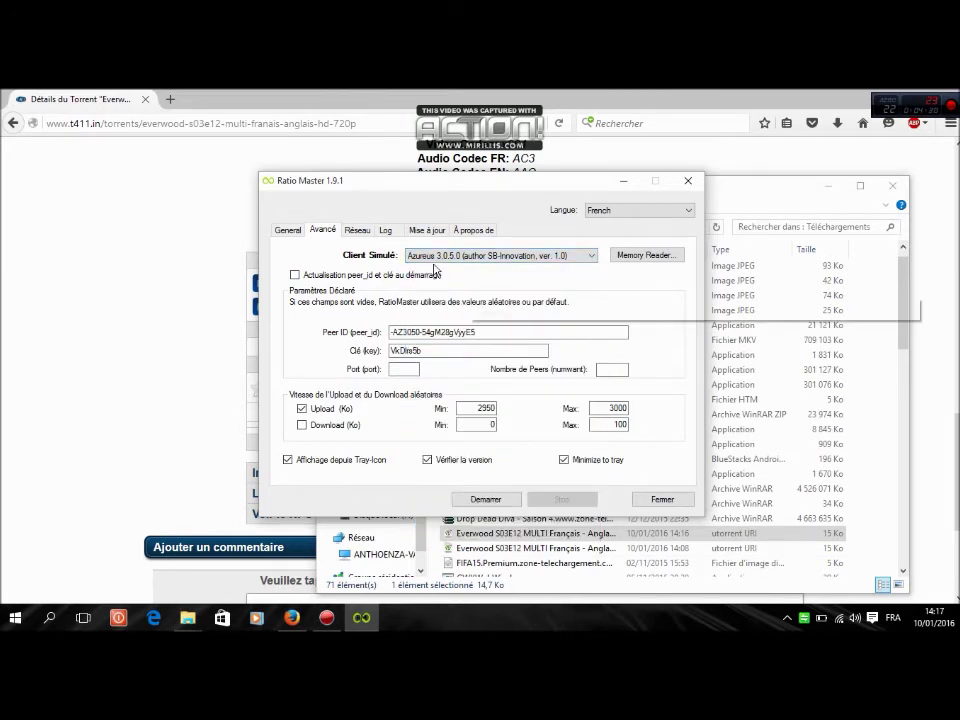
Start the upload simulation for the Everwood torrent and review the advanced settings once more
{"action": "left_click", "coordinate": [289, 231]}
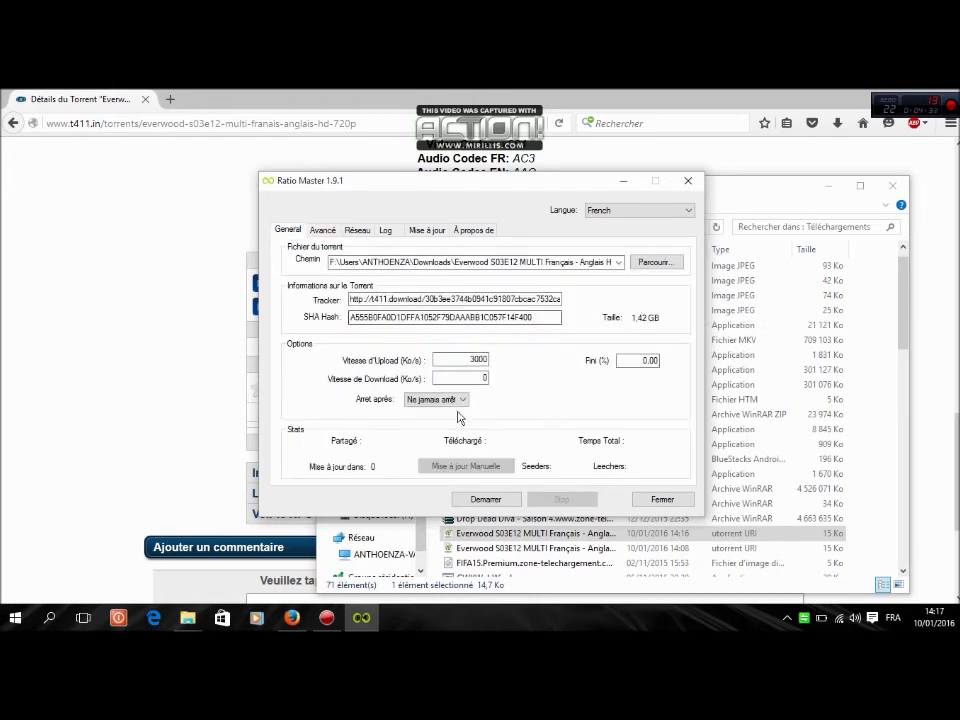
{"action": "left_click", "coordinate": [486, 499]}
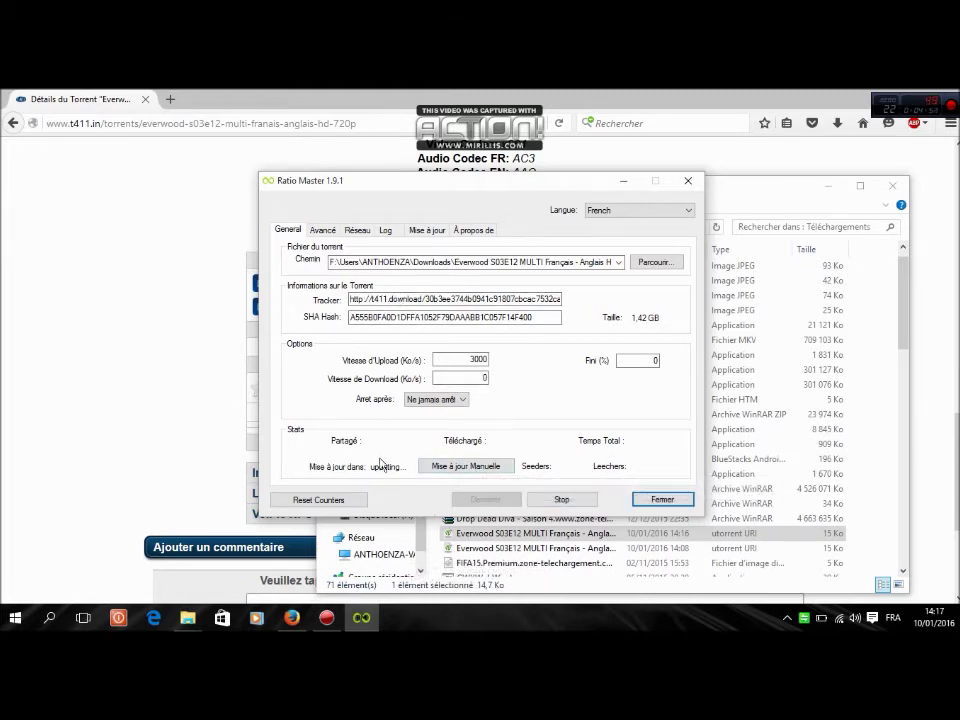
{"action": "left_click", "coordinate": [322, 232]}
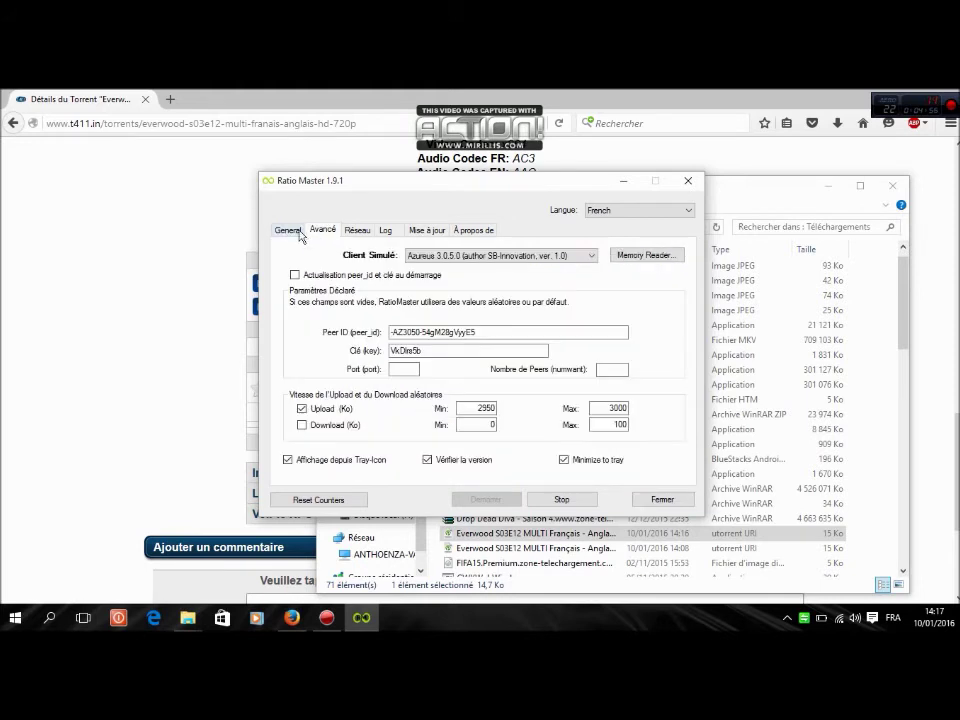
{"action": "left_click", "coordinate": [298, 235]}
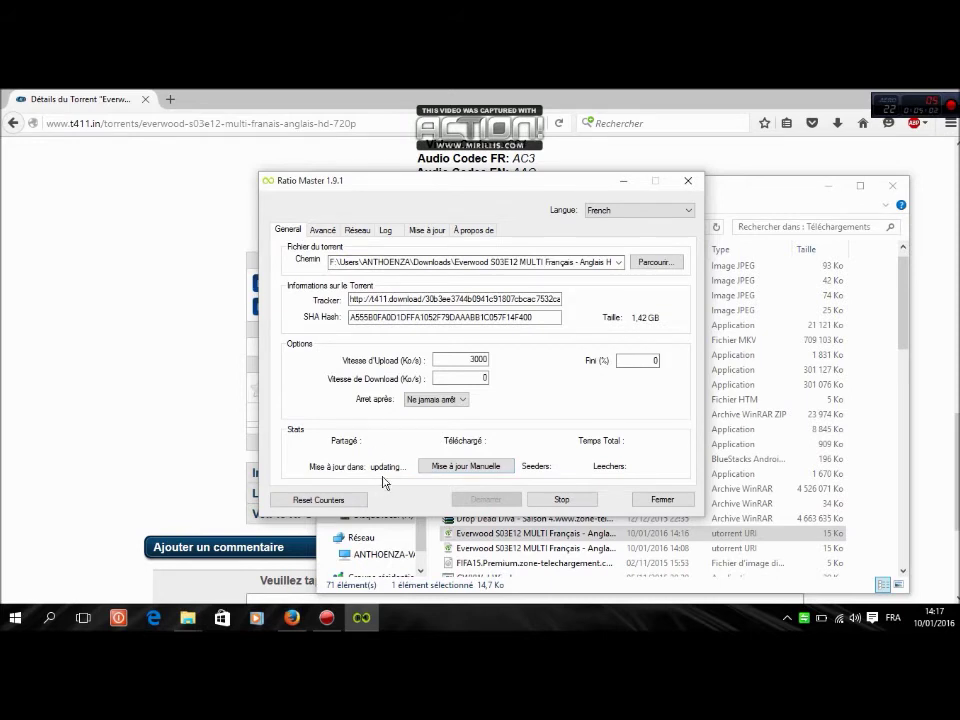
Close Firefox and both Téléchargements folder windows, leaving Ratio Master open
{"action": "left_click", "coordinate": [945, 96]}
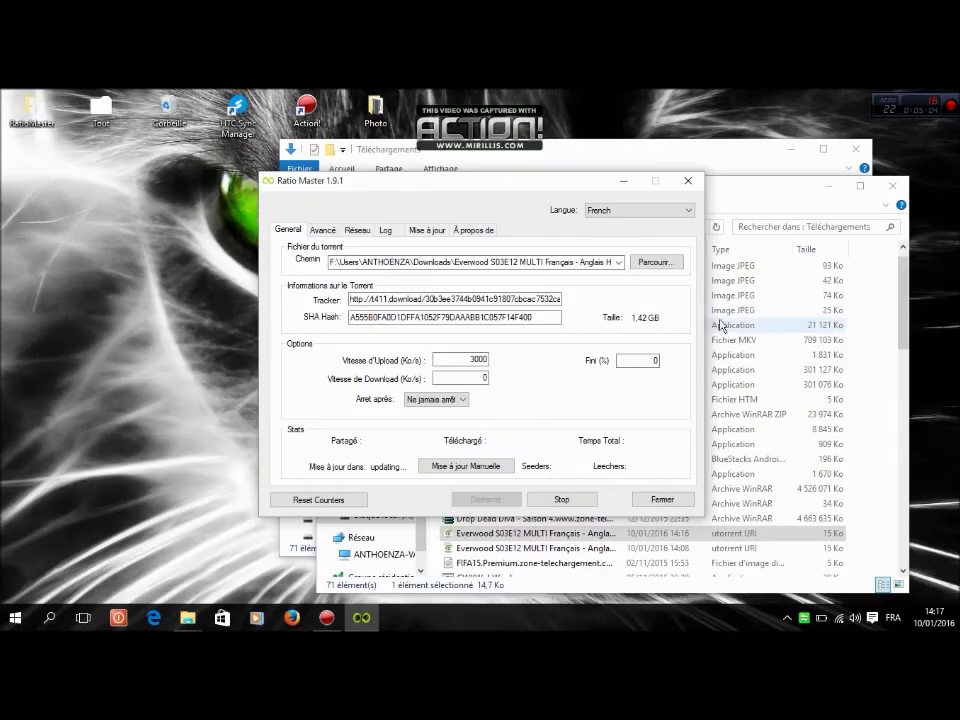
{"action": "left_click", "coordinate": [885, 180]}
{"action": "left_click", "coordinate": [855, 148]}
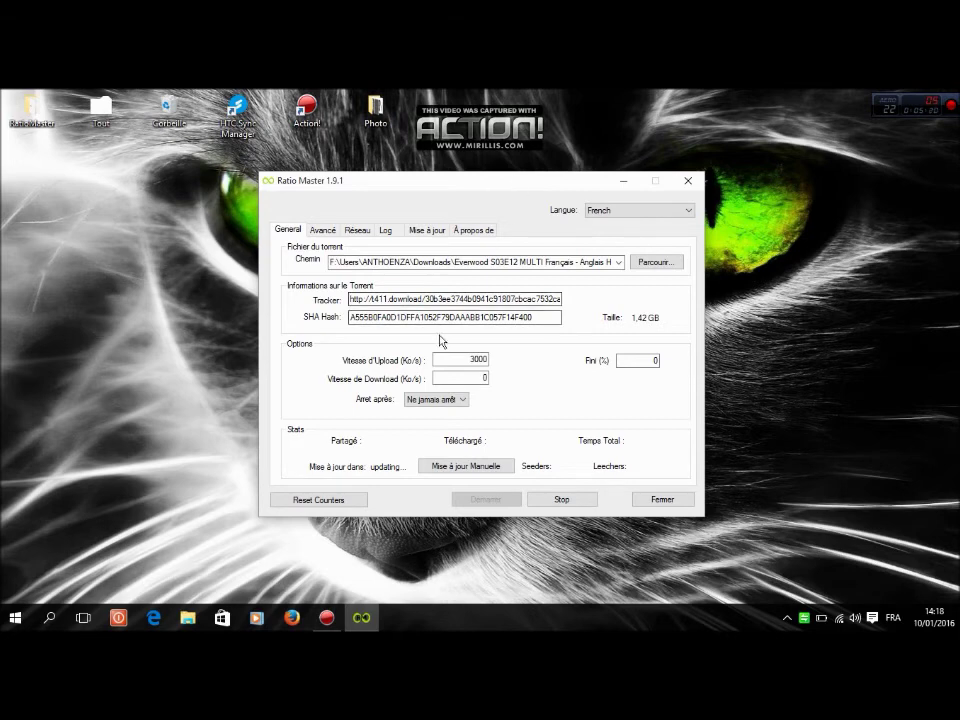
Switch to Action! and stop the current screen recording
{"action": "left_click", "coordinate": [322, 620]}
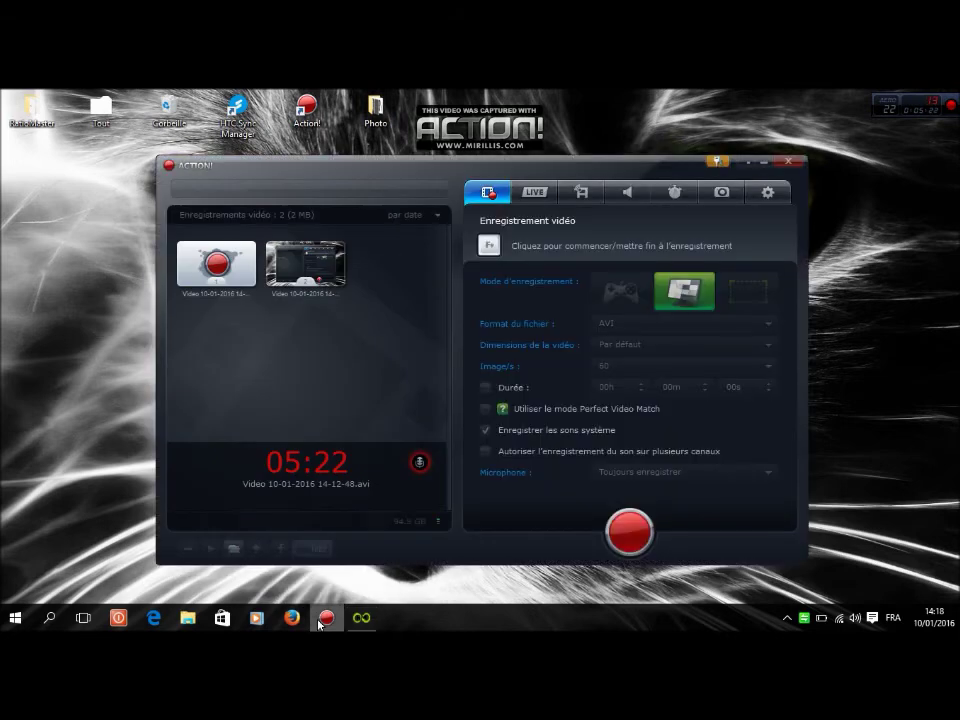
{"action": "left_click", "coordinate": [630, 528]}
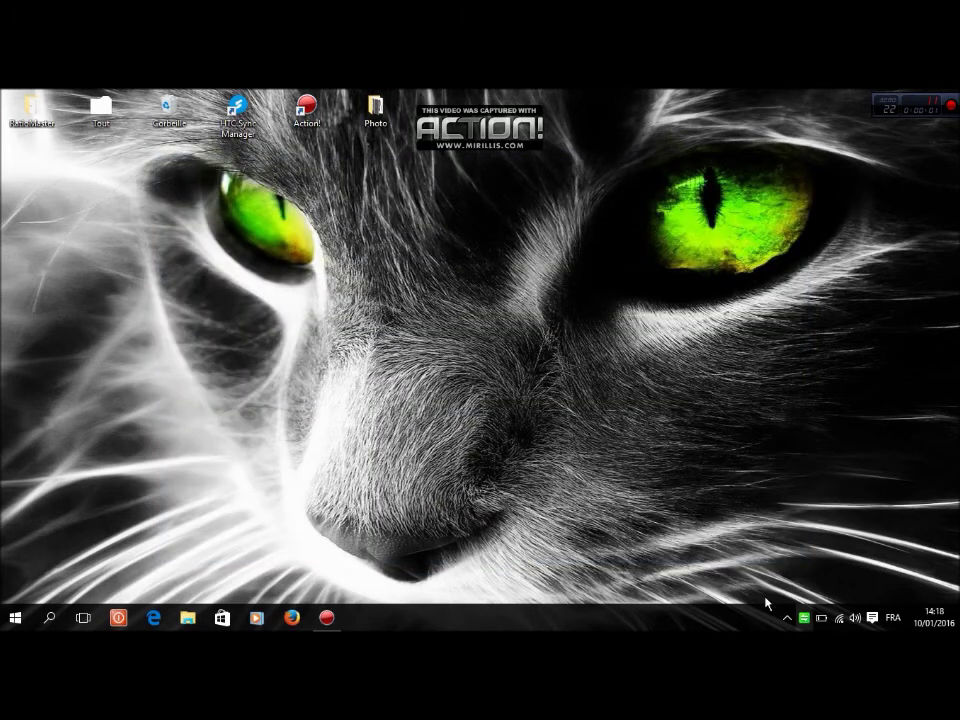
Dismiss the RatioMaster notification, restore its window from the background and request a manual tracker update
{"action": "left_click", "coordinate": [787, 618]}
{"action": "left_click", "coordinate": [832, 548]}
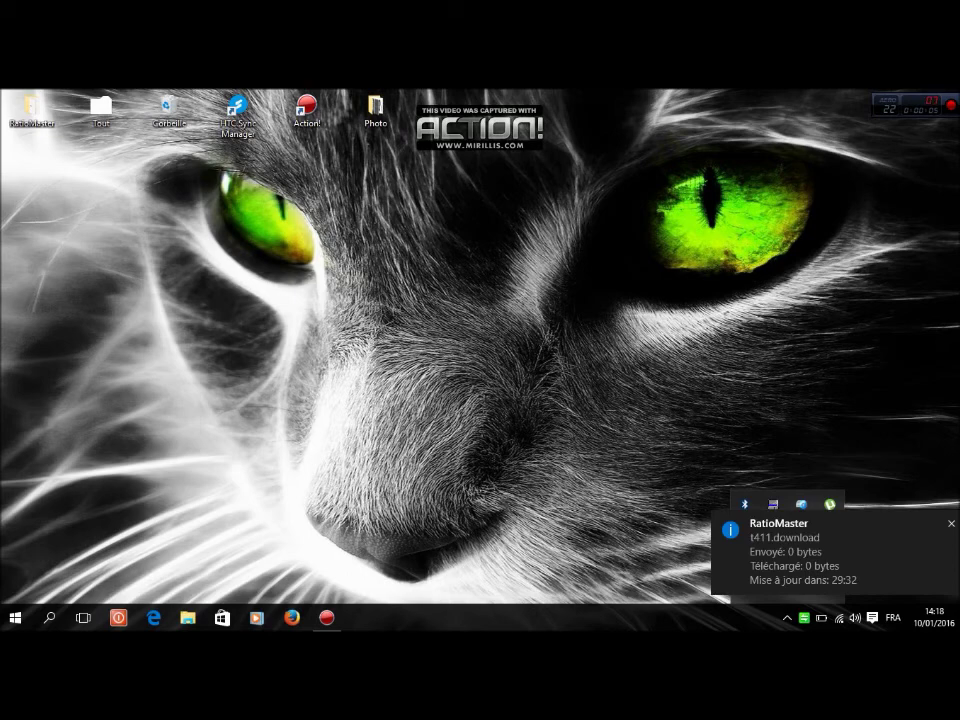
{"action": "left_click", "coordinate": [950, 524]}
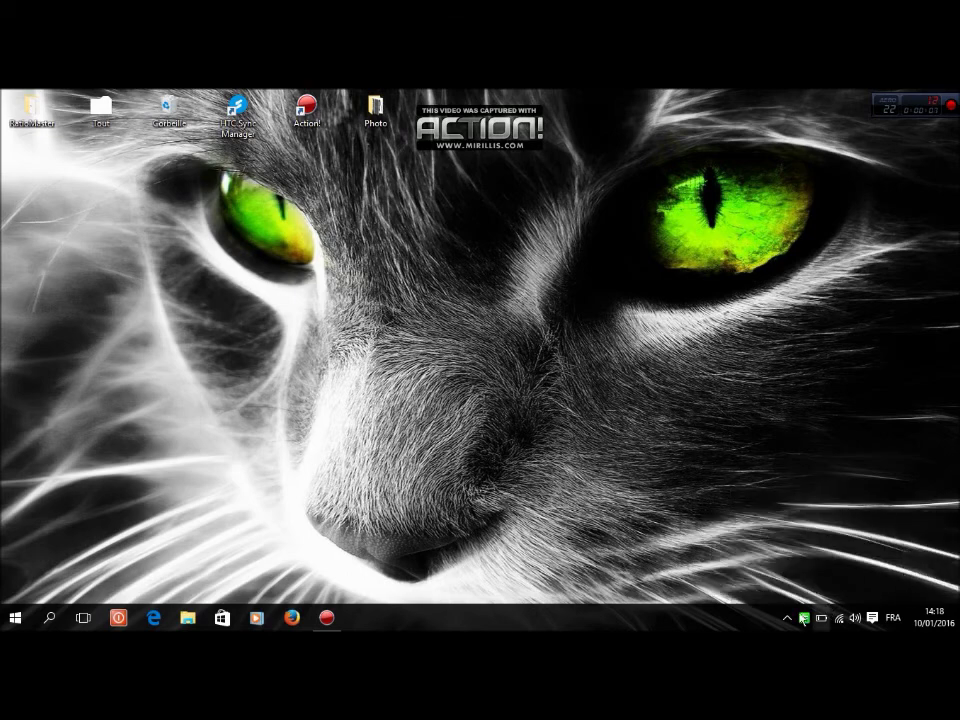
{"action": "left_click", "coordinate": [787, 618]}
{"action": "double_click", "coordinate": [828, 563]}
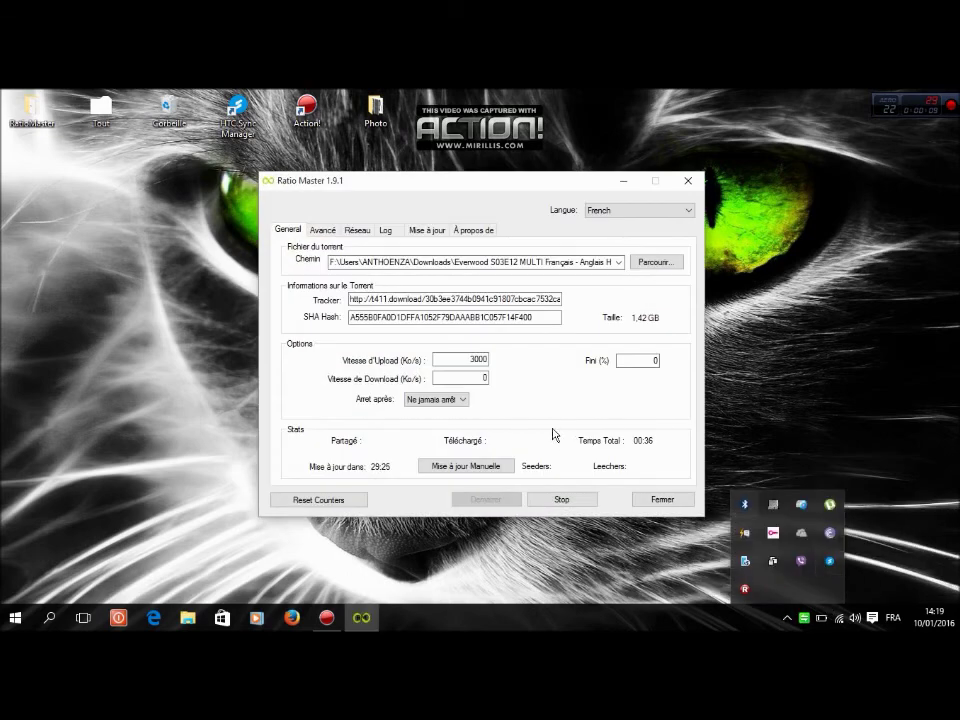
{"action": "left_click", "coordinate": [497, 477]}
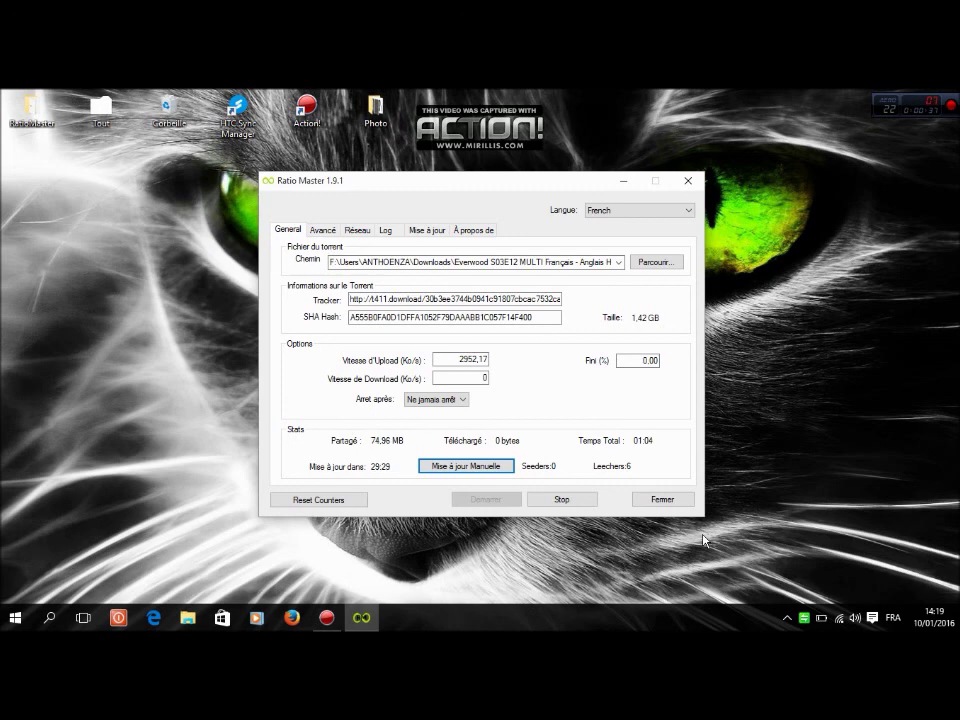
Try to exit Ratio Master, and switch to the Action! recorder
{"action": "left_click", "coordinate": [662, 499]}
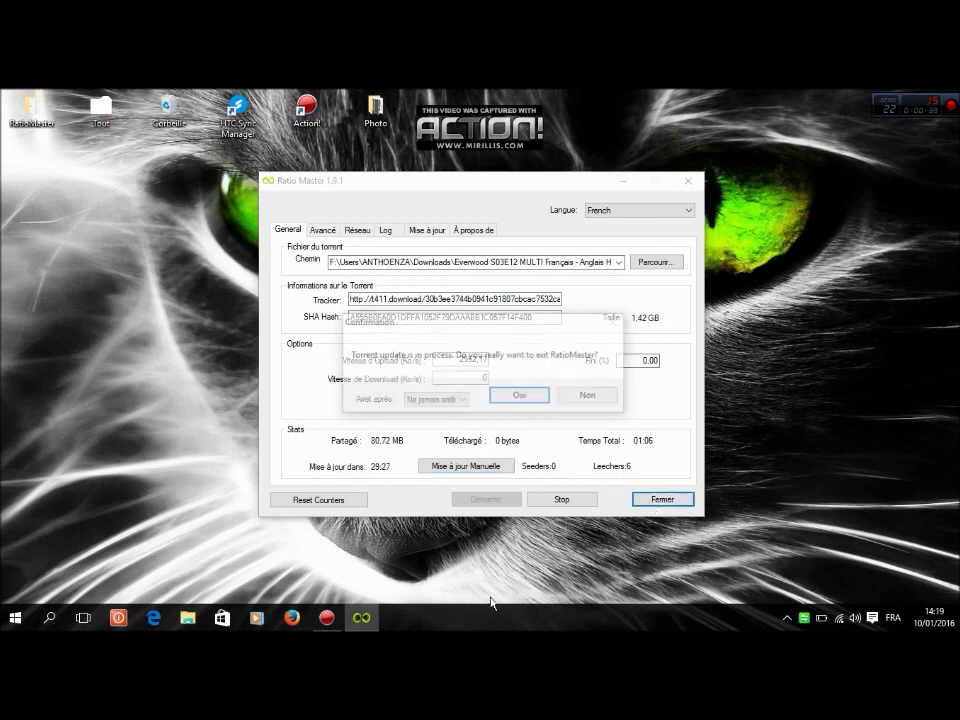
{"action": "left_click", "coordinate": [326, 617]}
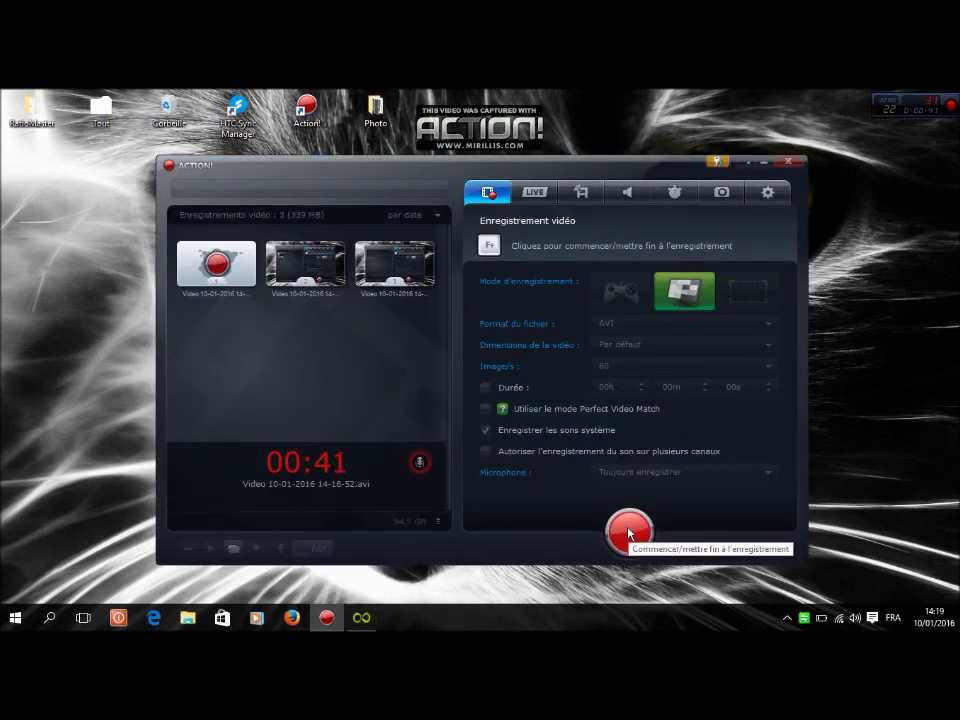